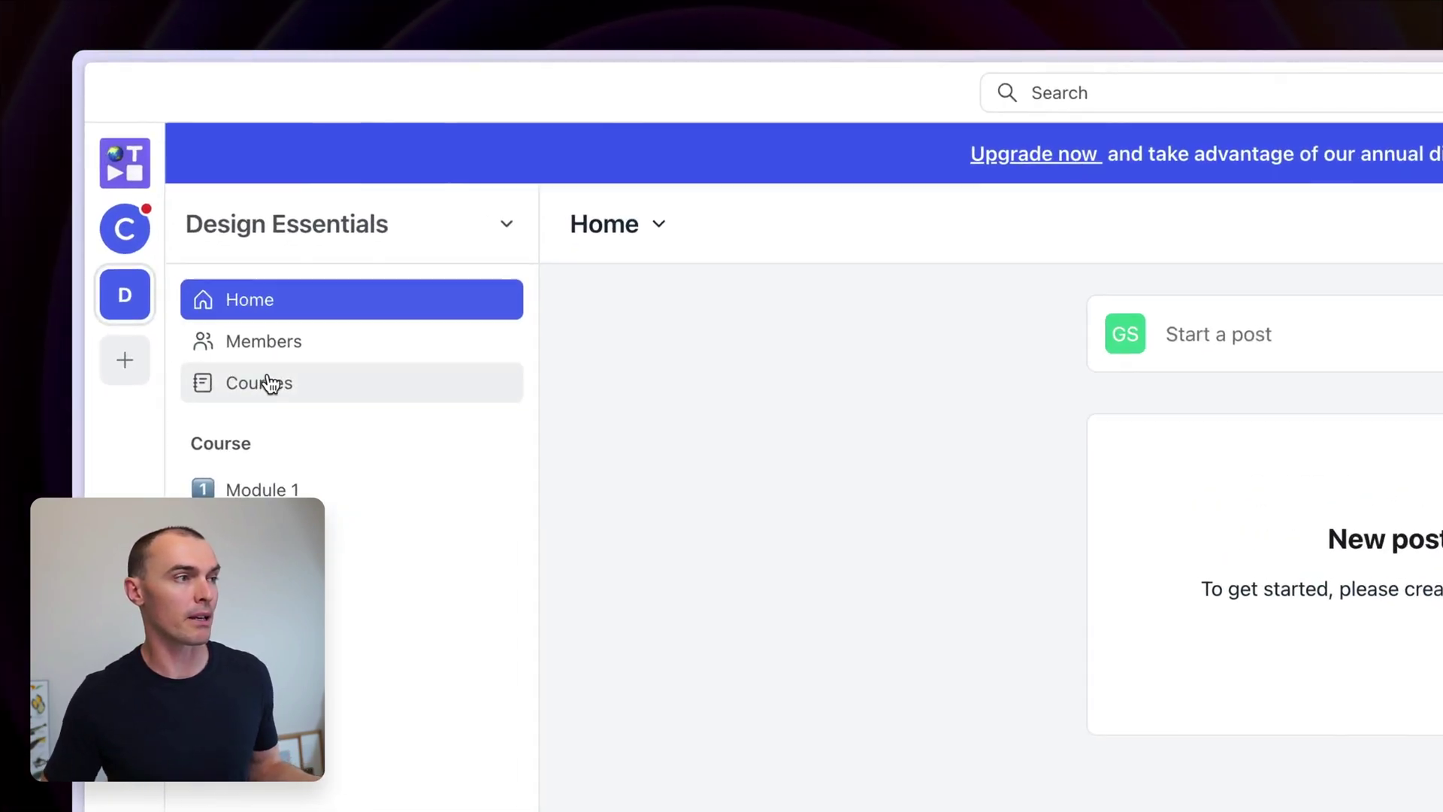
# - Go to Courses and open the Module 2 course dashboard
pyautogui.click(177, 227)
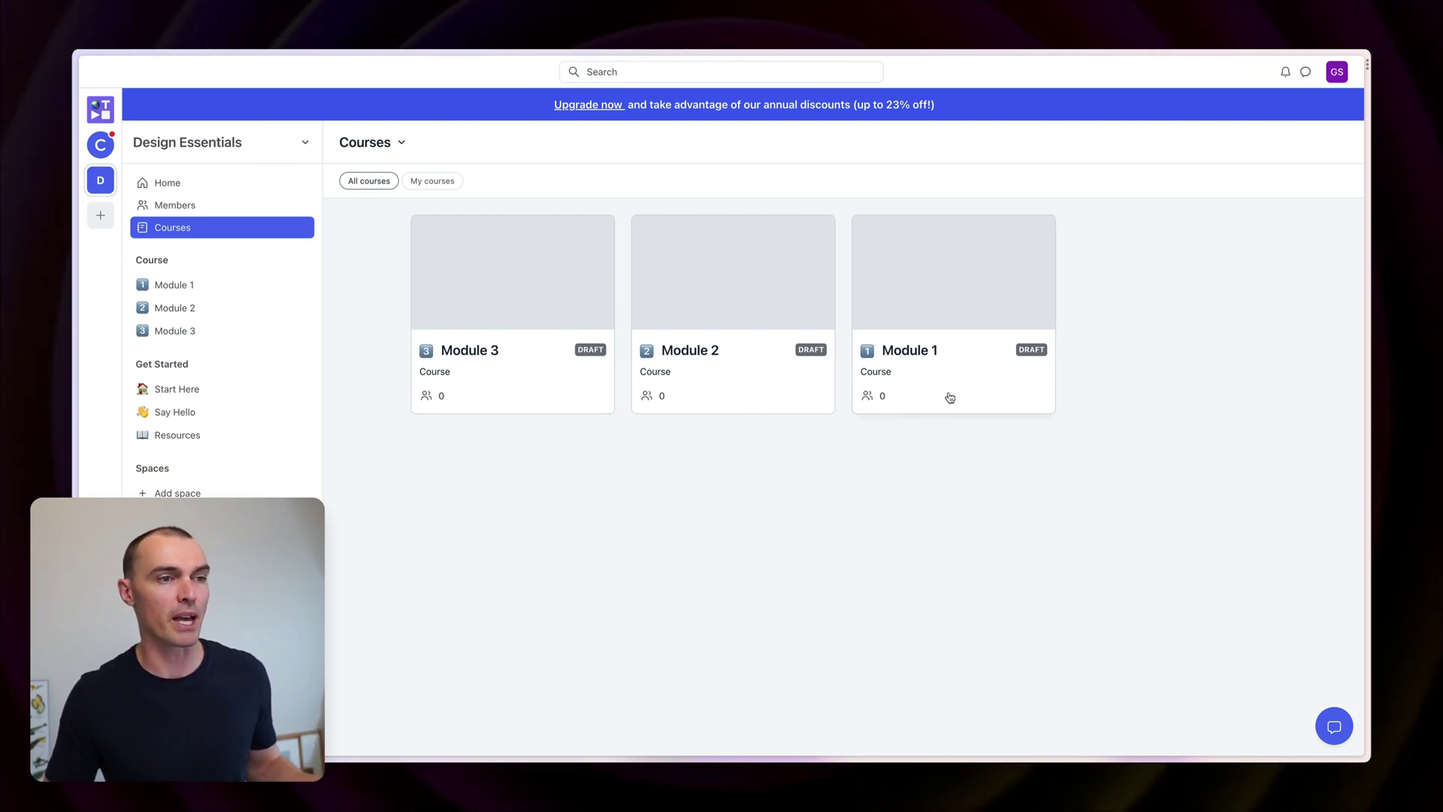
pyautogui.click(737, 374)
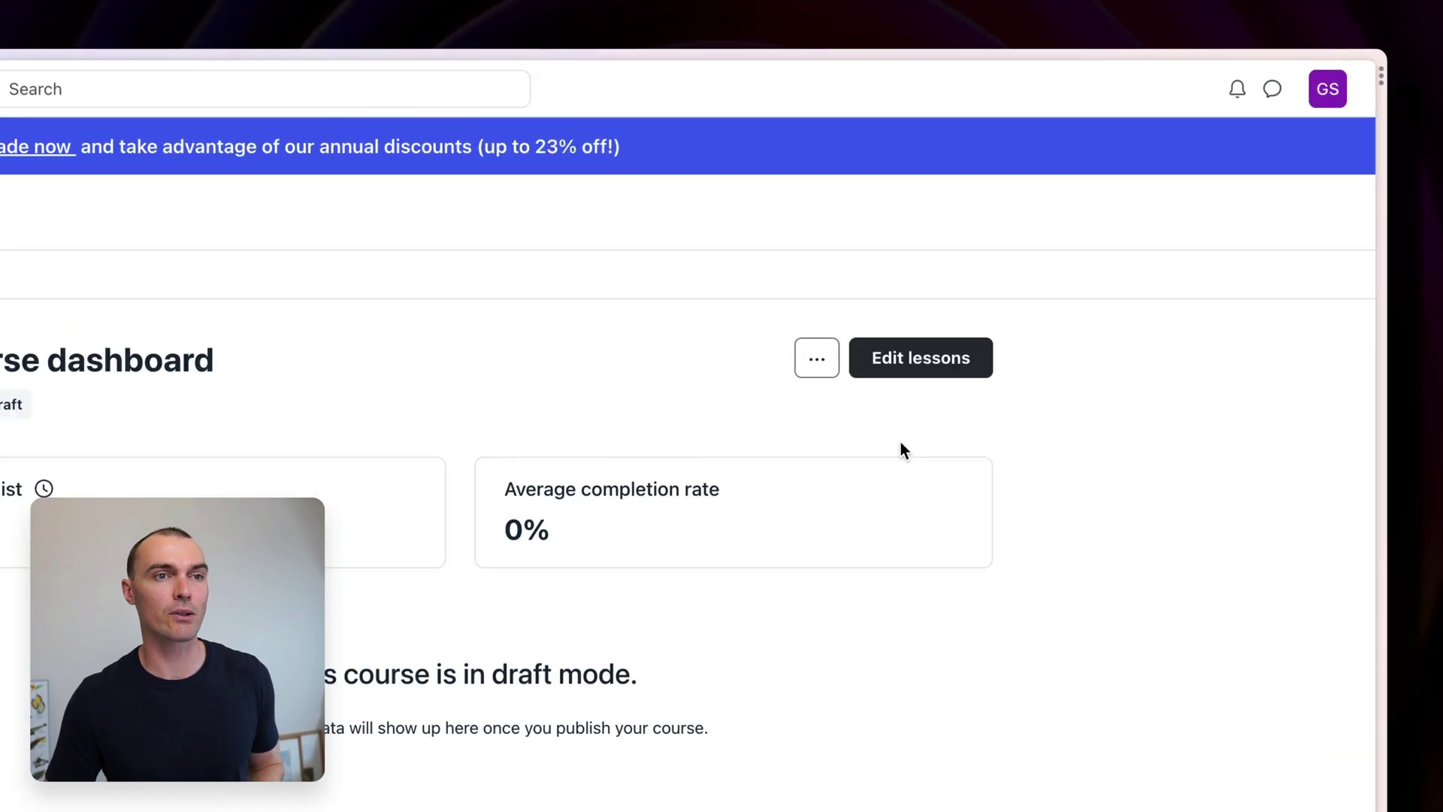
# - Add a first section, leave Untitled lesson - 1 in Draft, and open it for editing
pyautogui.click(1102, 225)
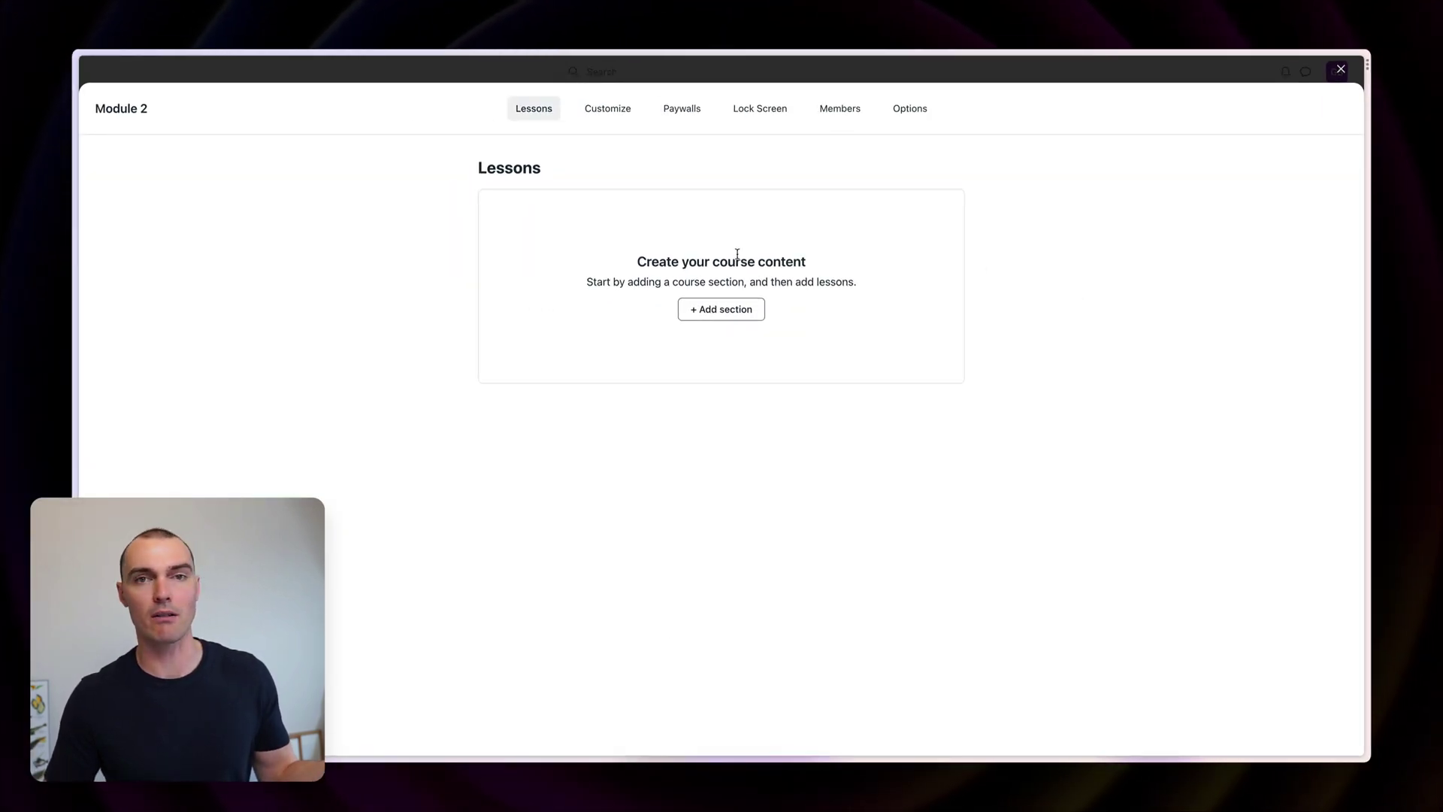
pyautogui.click(724, 318)
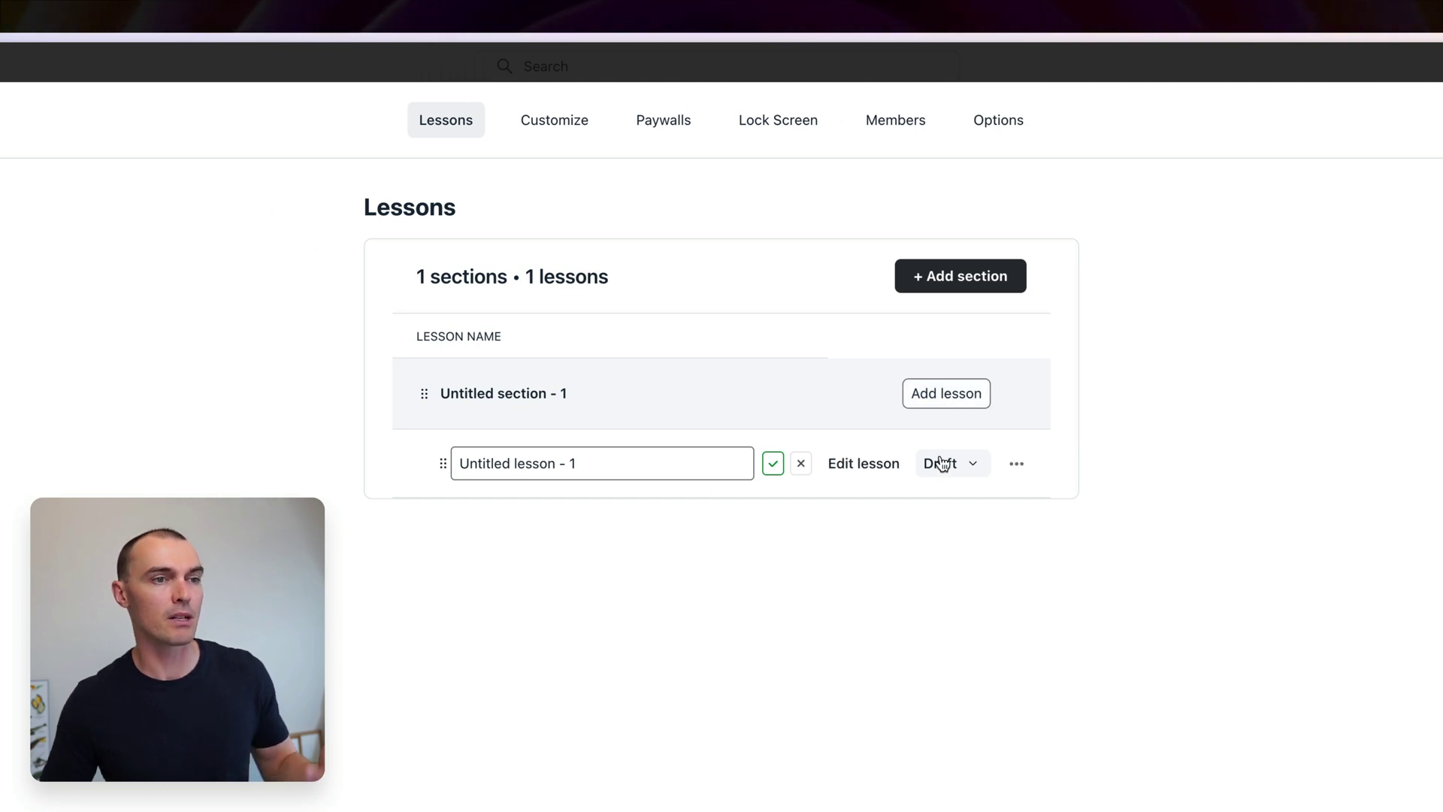
pyautogui.click(973, 470)
pyautogui.click(1199, 490)
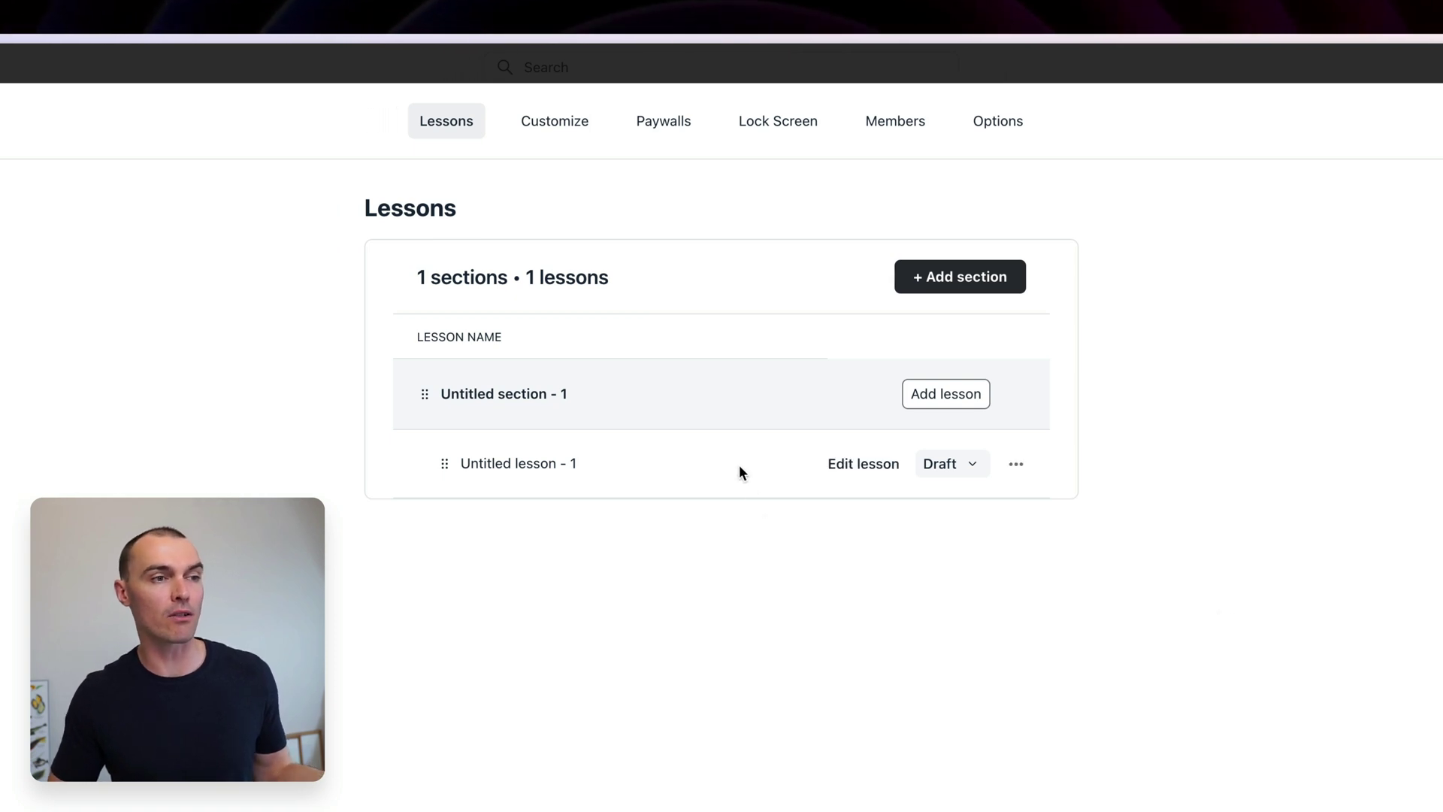
pyautogui.click(843, 466)
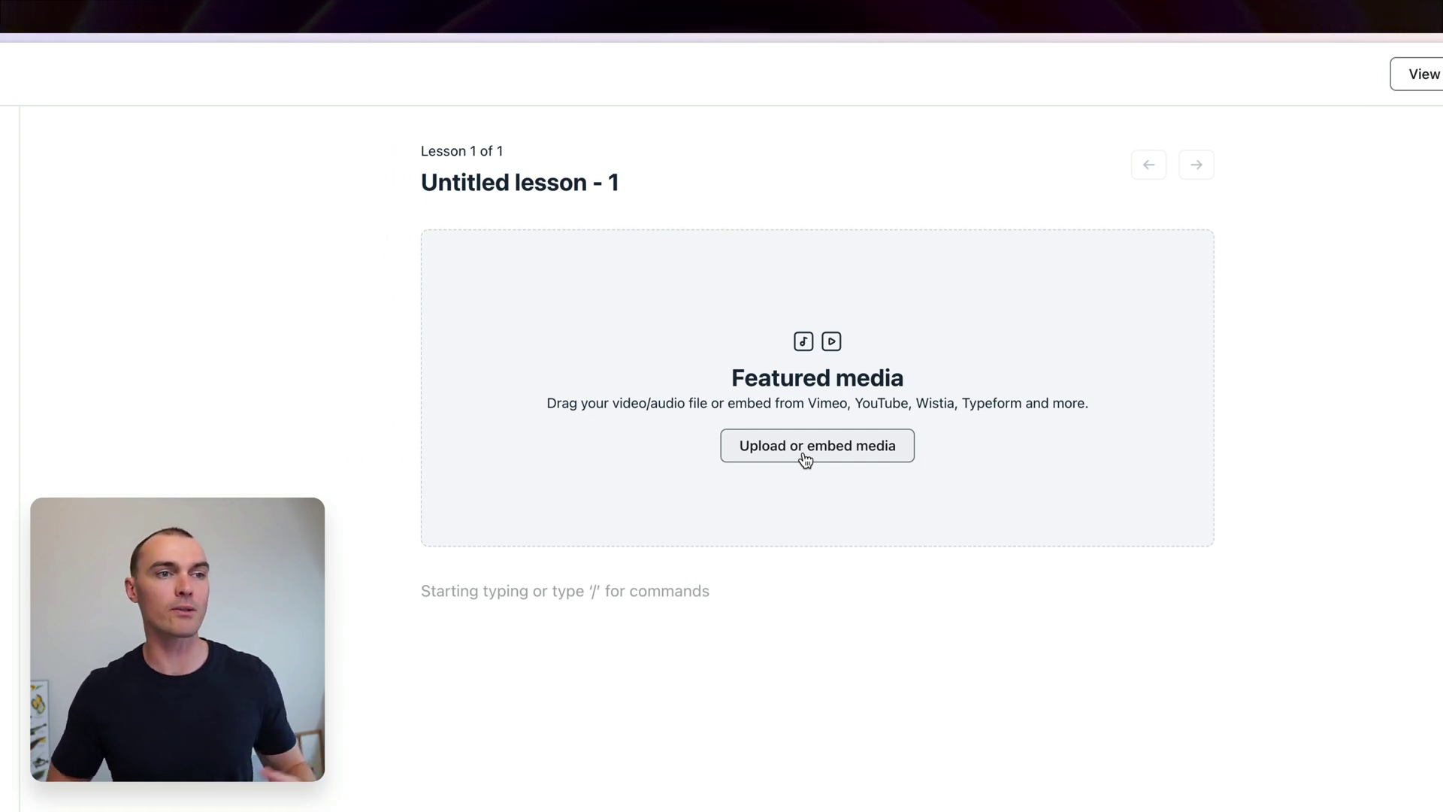
pyautogui.click(659, 595)
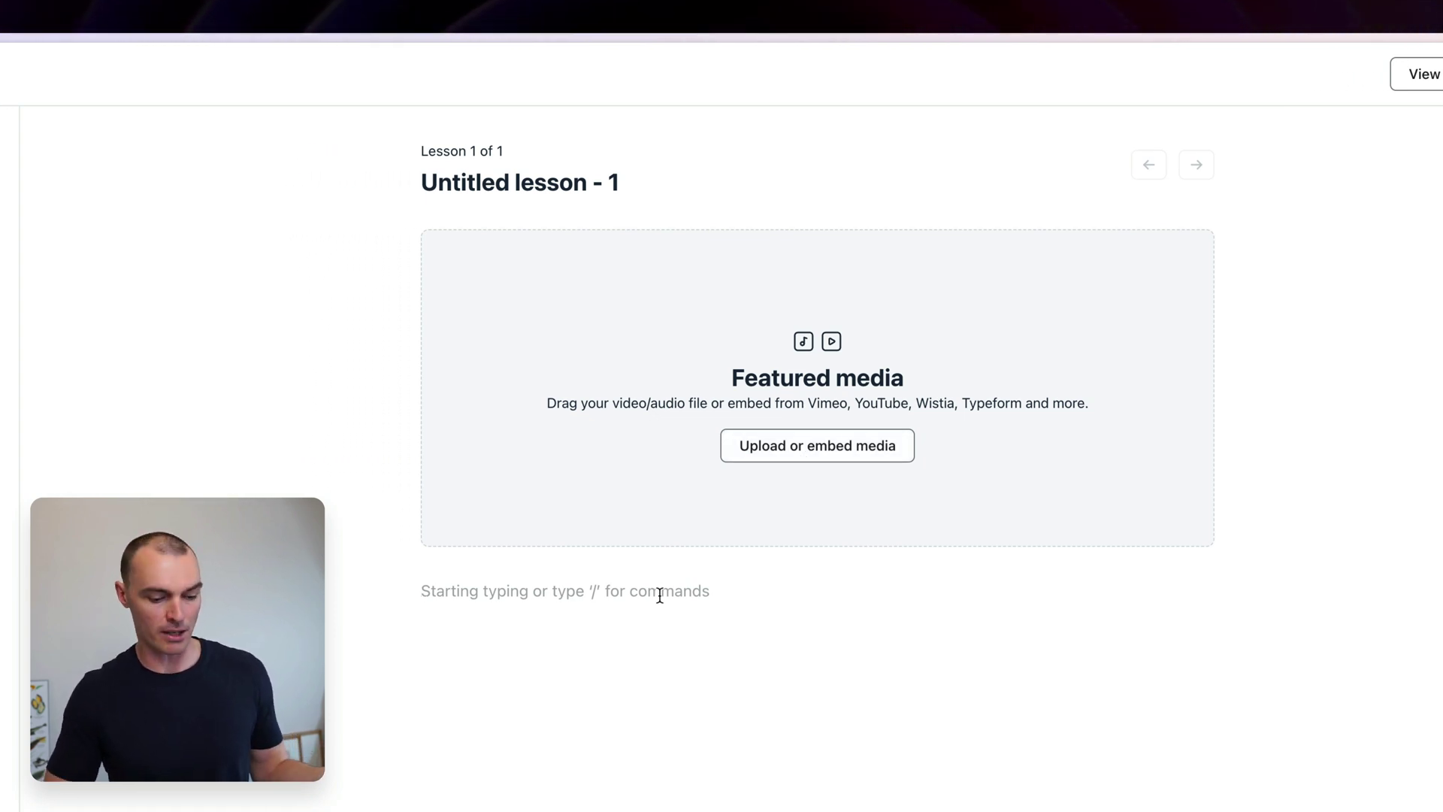
pyautogui.write('/')
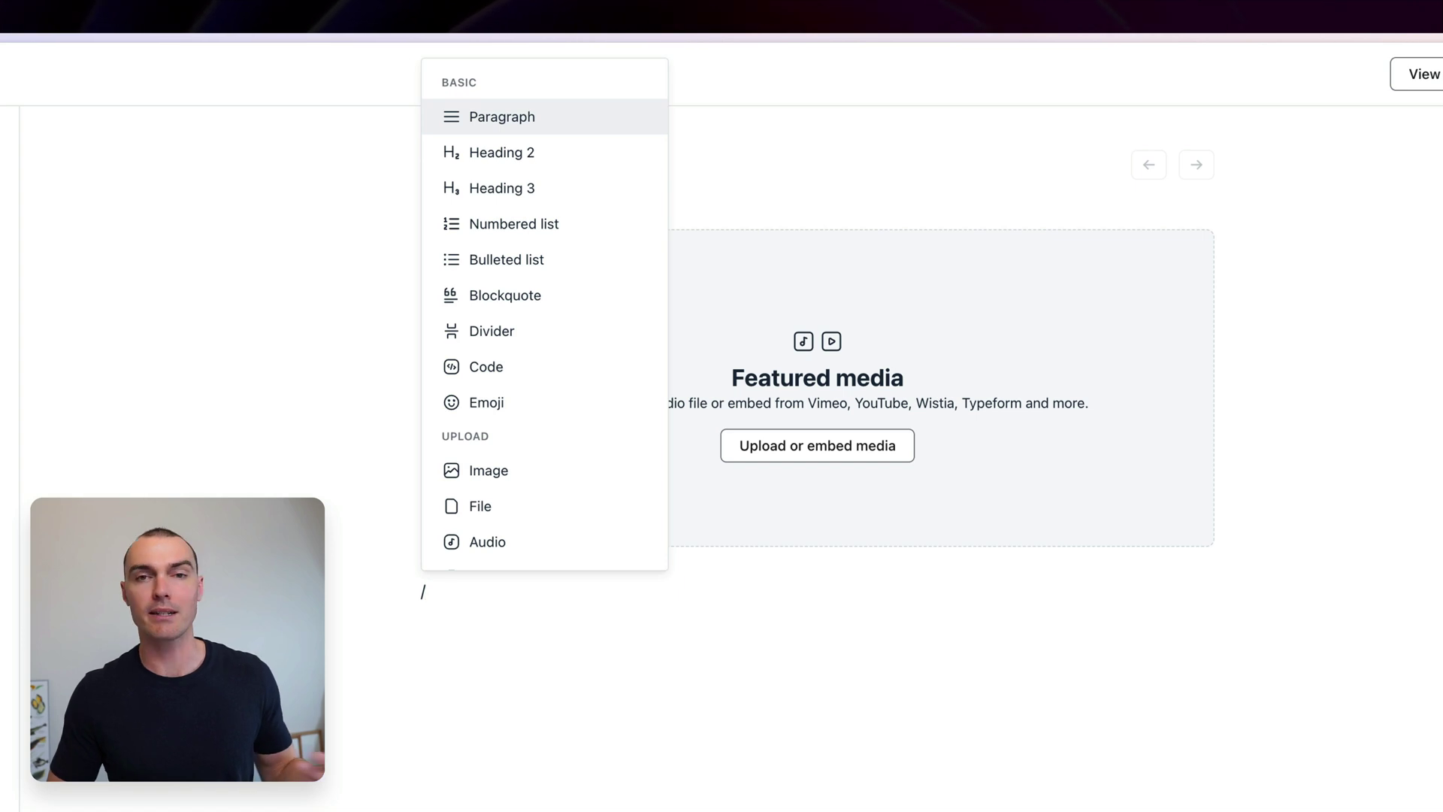
pyautogui.press('Up')
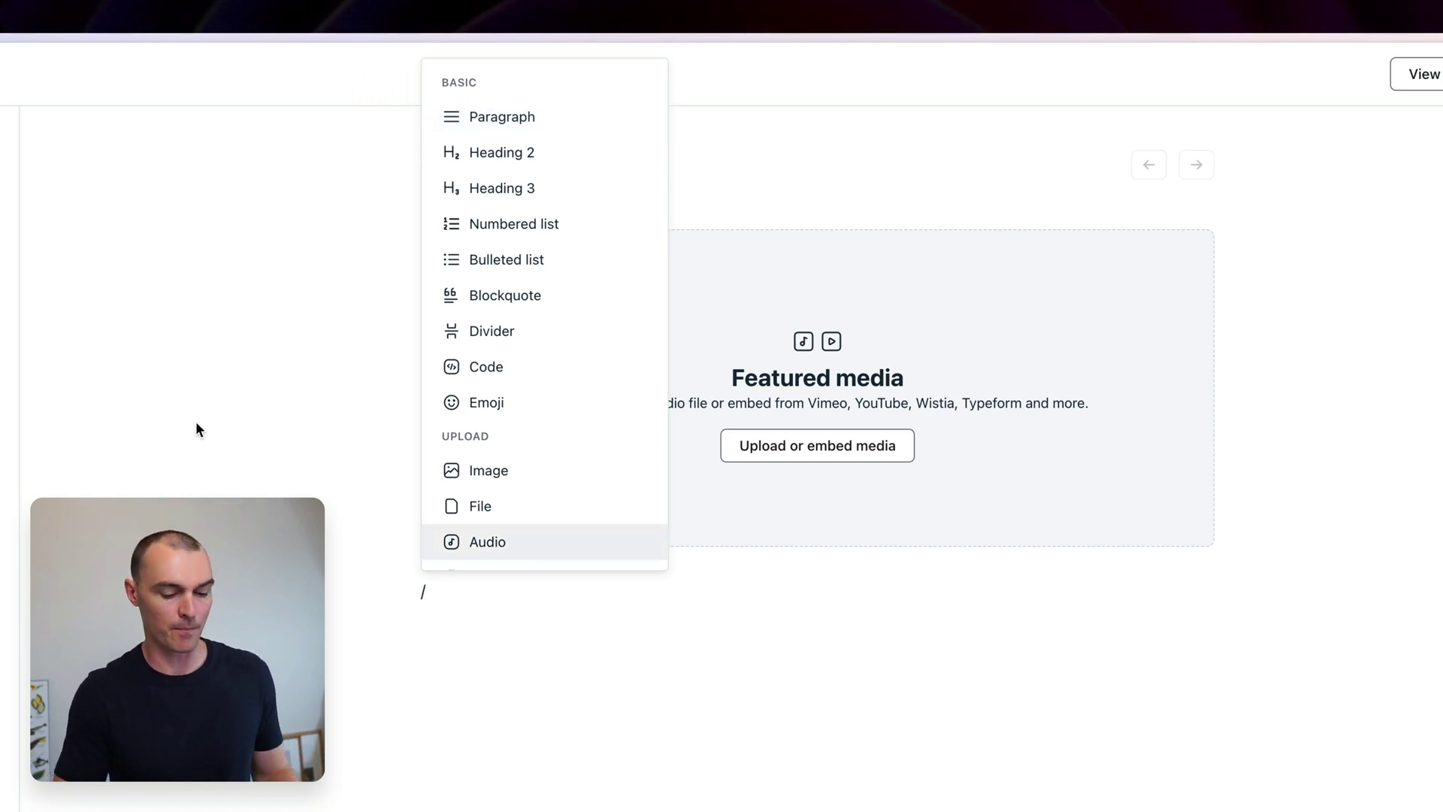
pyautogui.press('BackSpace')
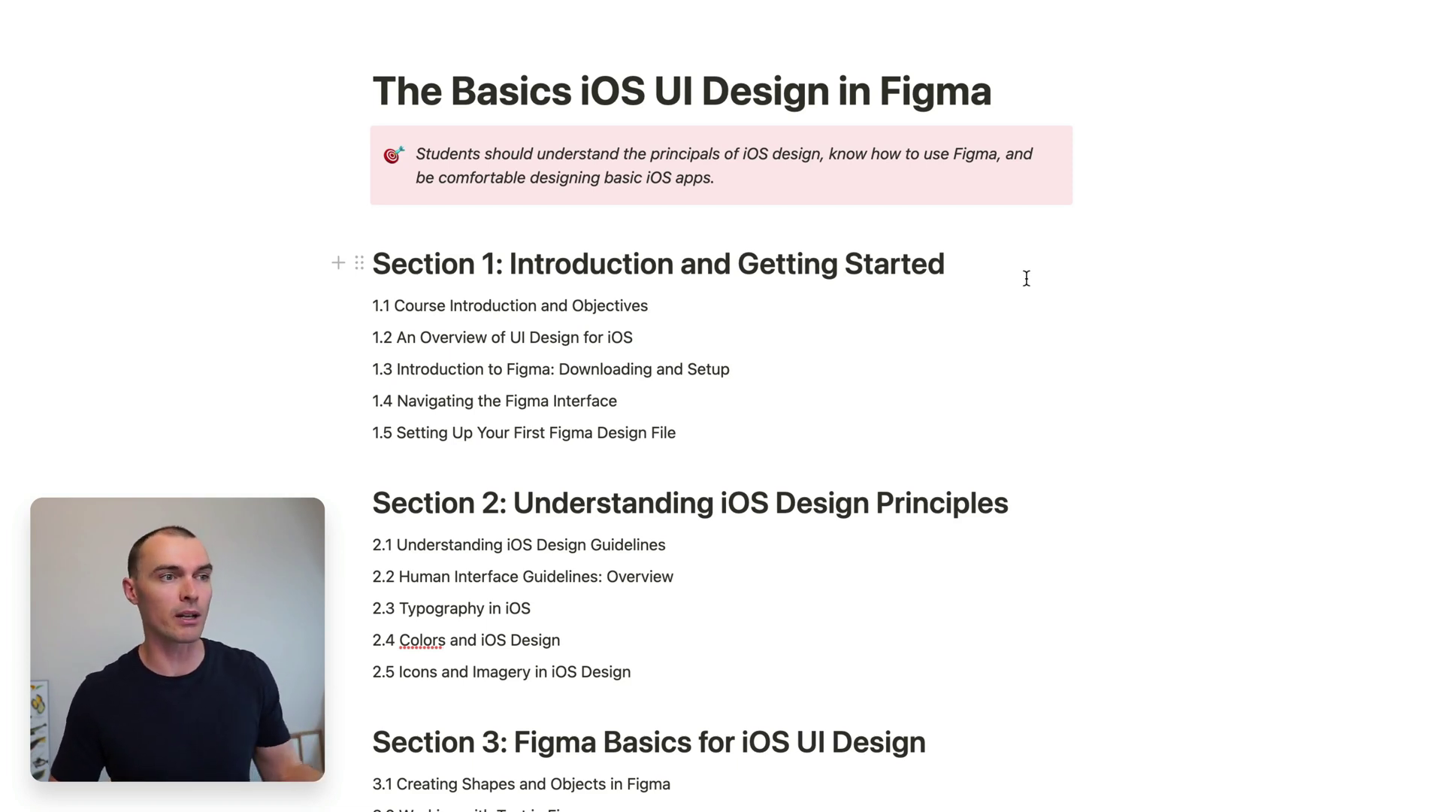
pyautogui.scroll(-5, 1026, 278)
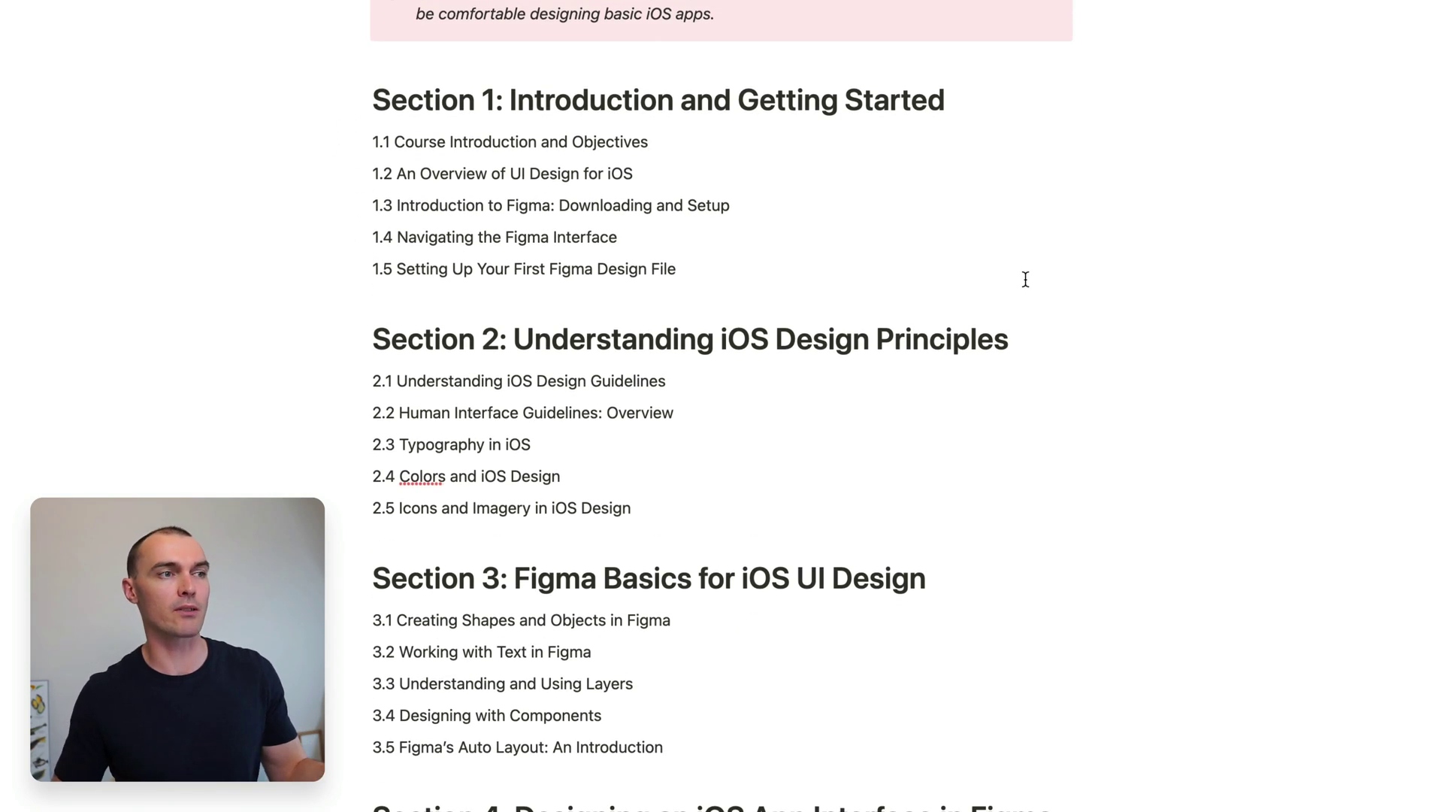
pyautogui.scroll(-3, 854, 222)
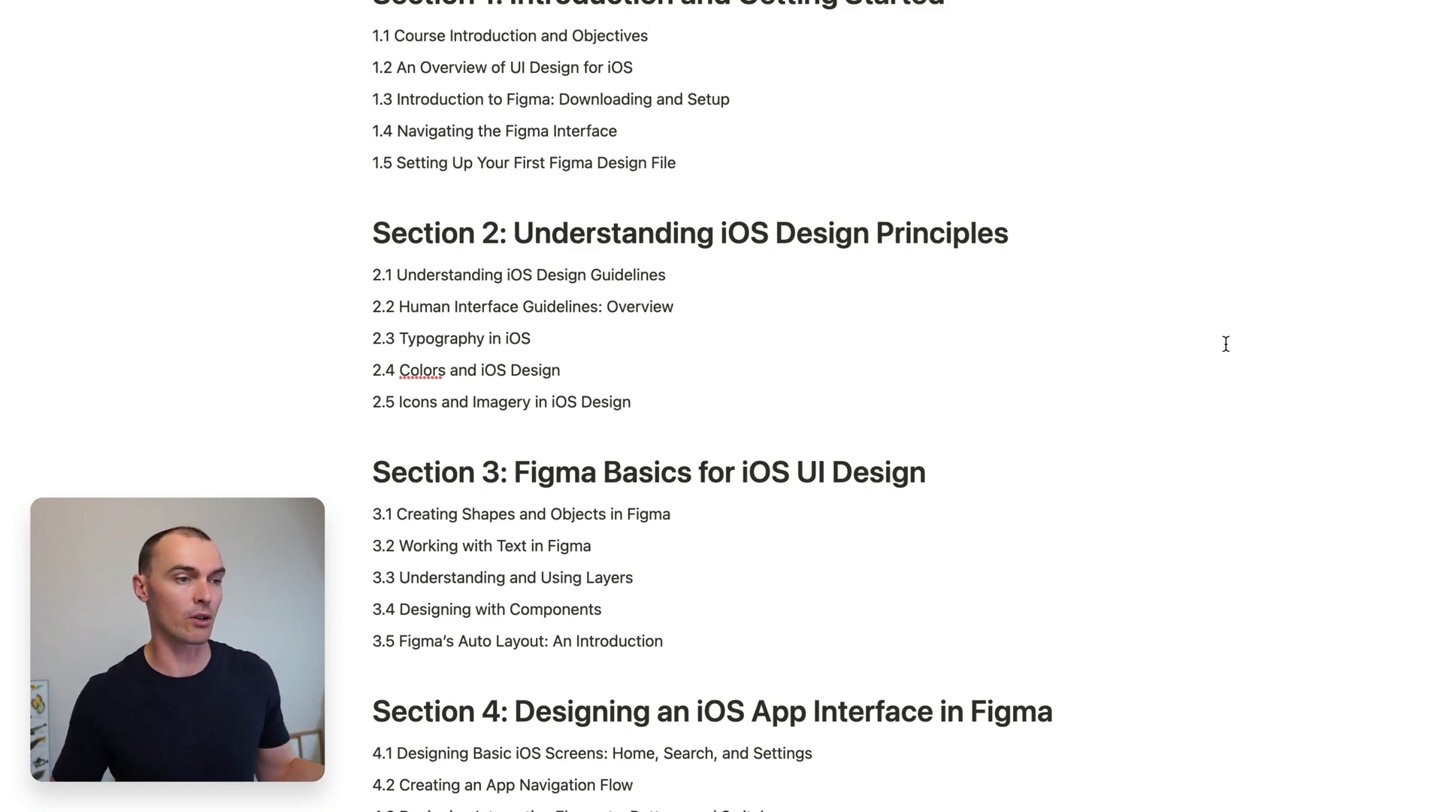
pyautogui.scroll(-10, 1226, 343)
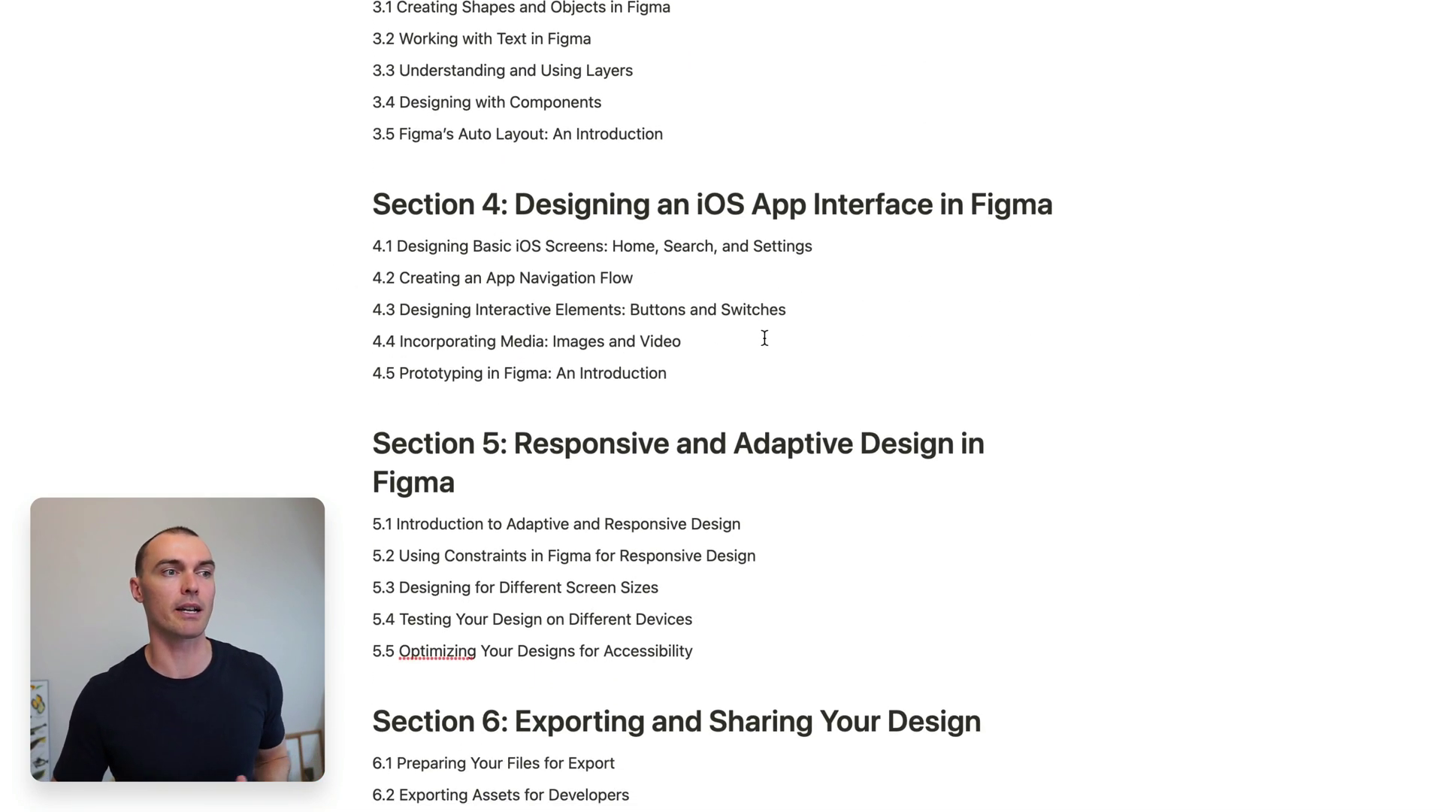
pyautogui.scroll(-3, 857, 320)
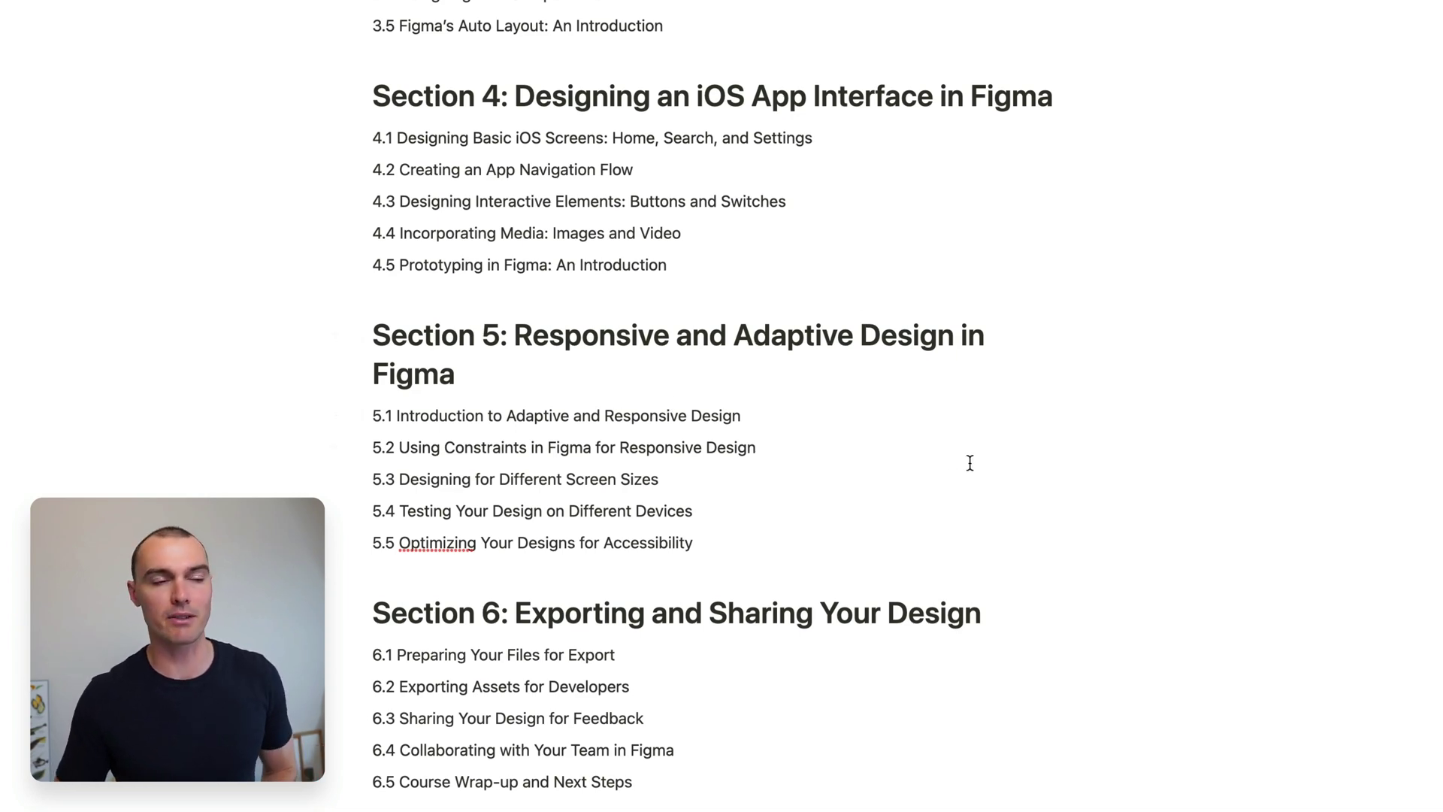
pyautogui.scroll(12, 981, 460)
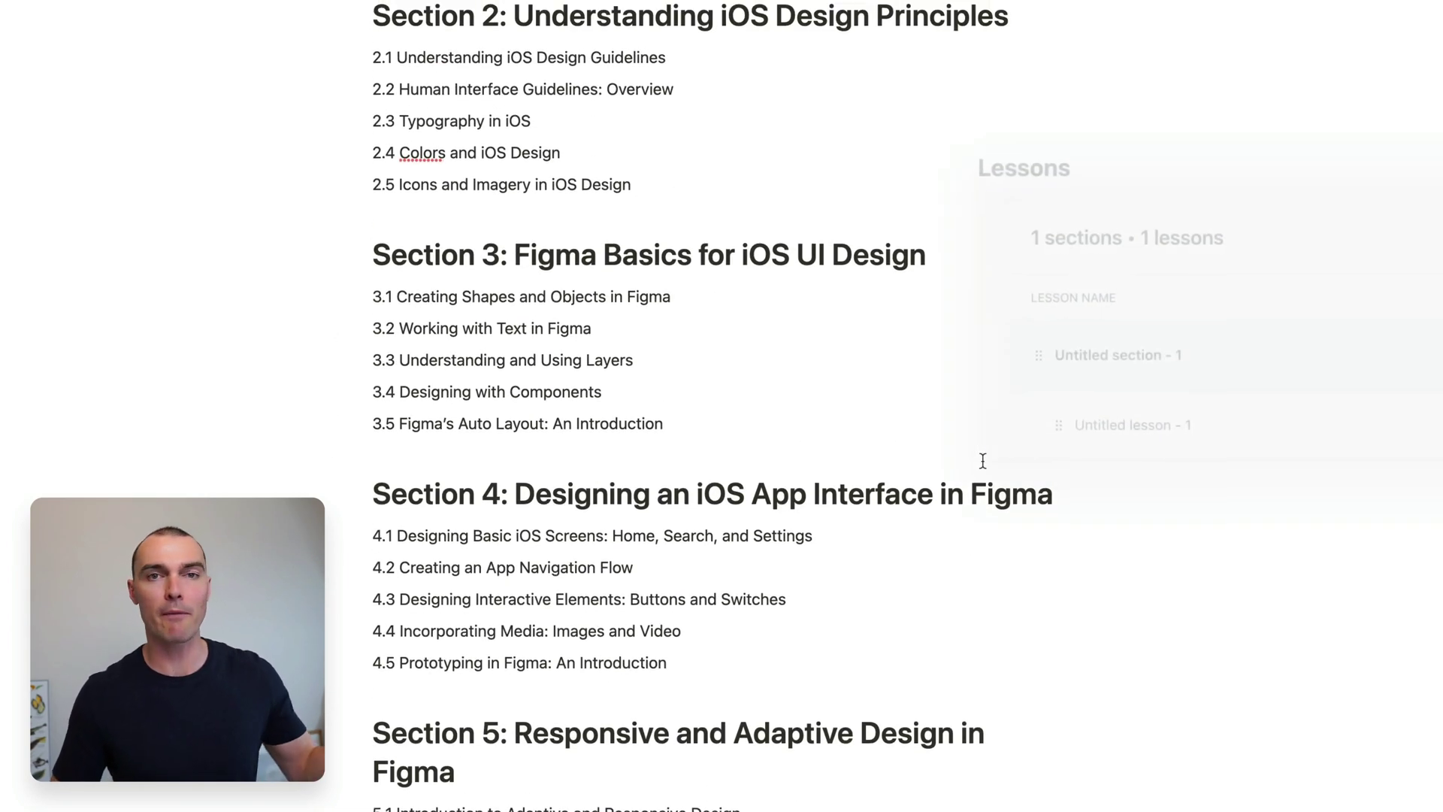
pyautogui.scroll(5, 983, 460)
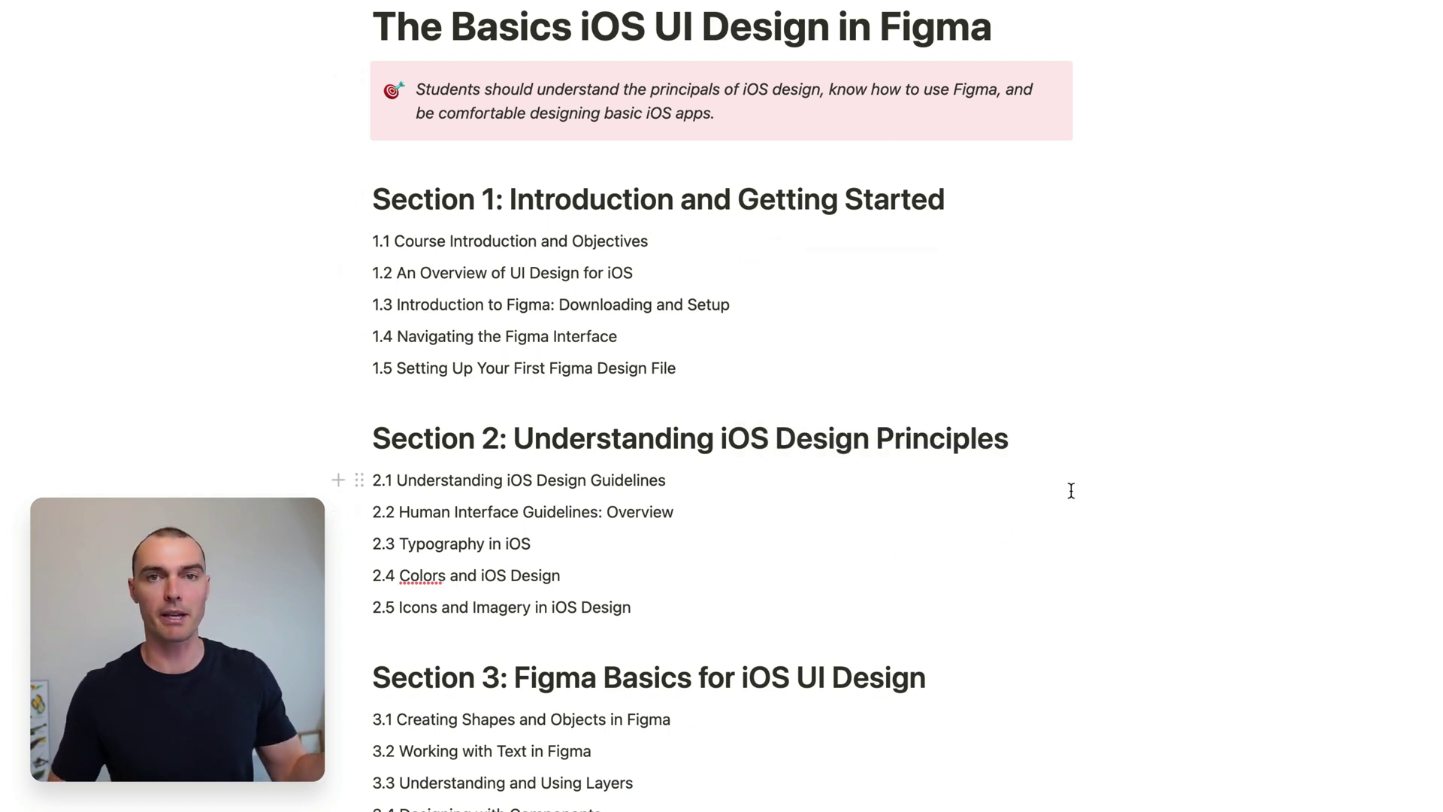
pyautogui.scroll(-1, 622, 286)
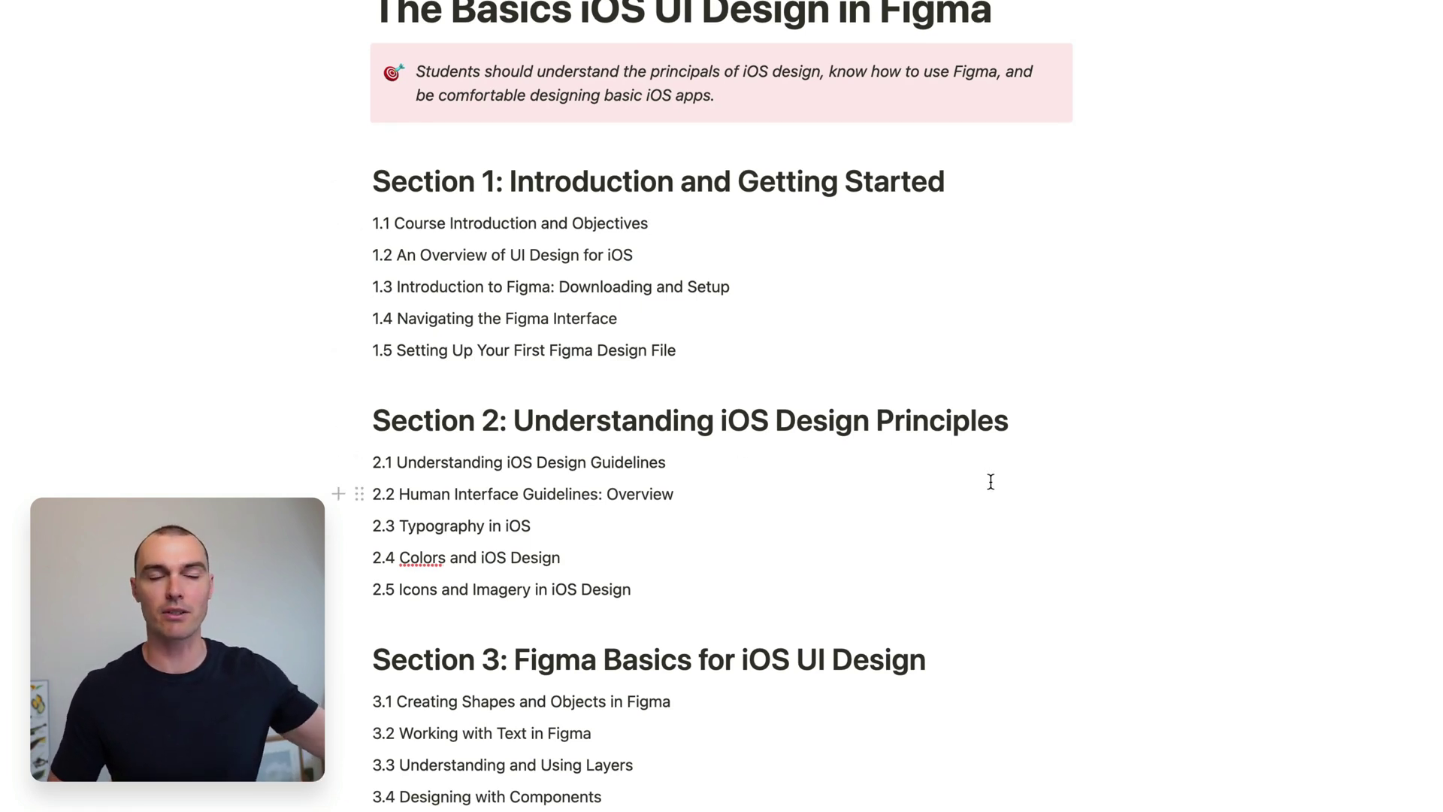
pyautogui.scroll(-5, 656, 287)
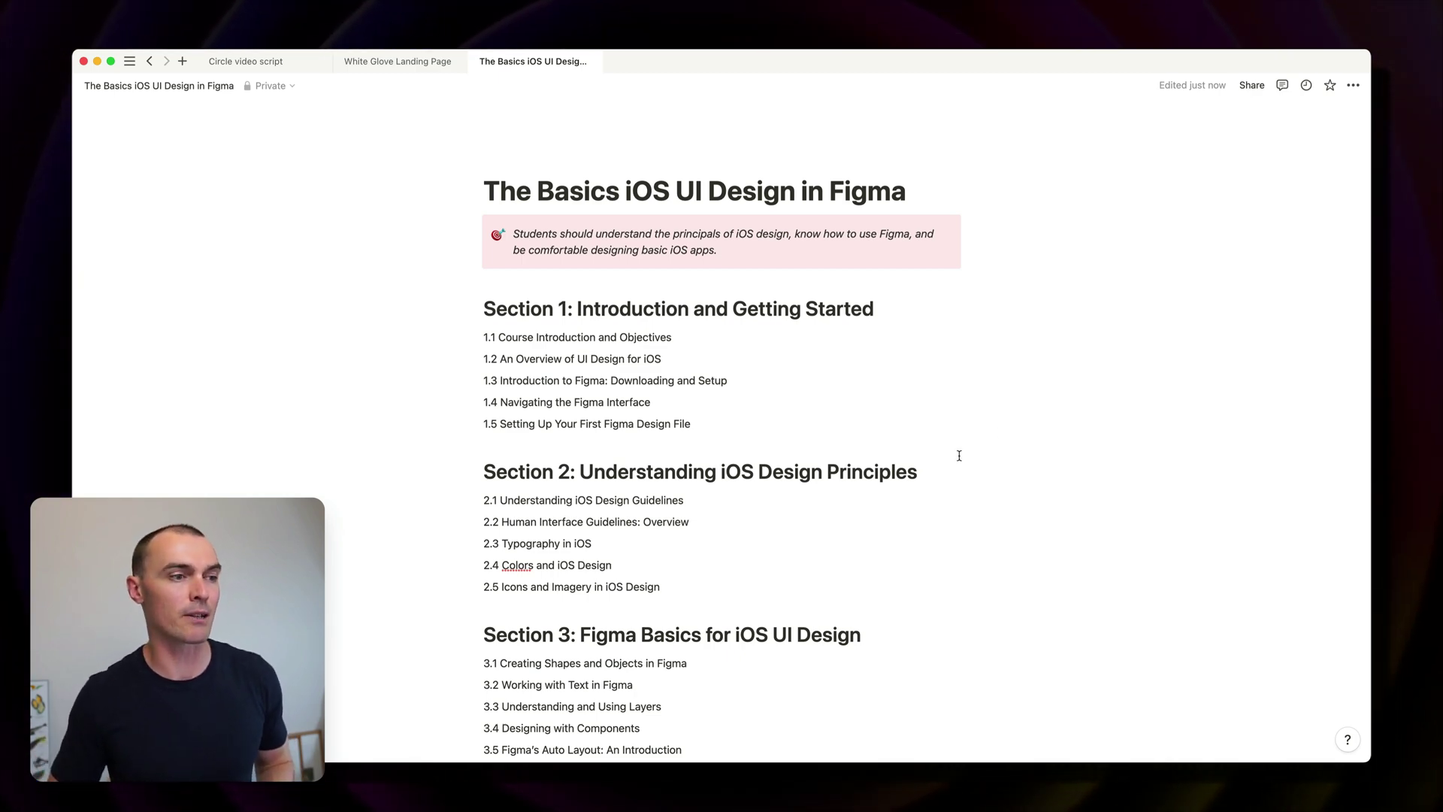
# - Scroll the Notion outline down to the 1.1 Course Introduction and Objectives [Script] page
pyautogui.scroll(-5, 959, 455)
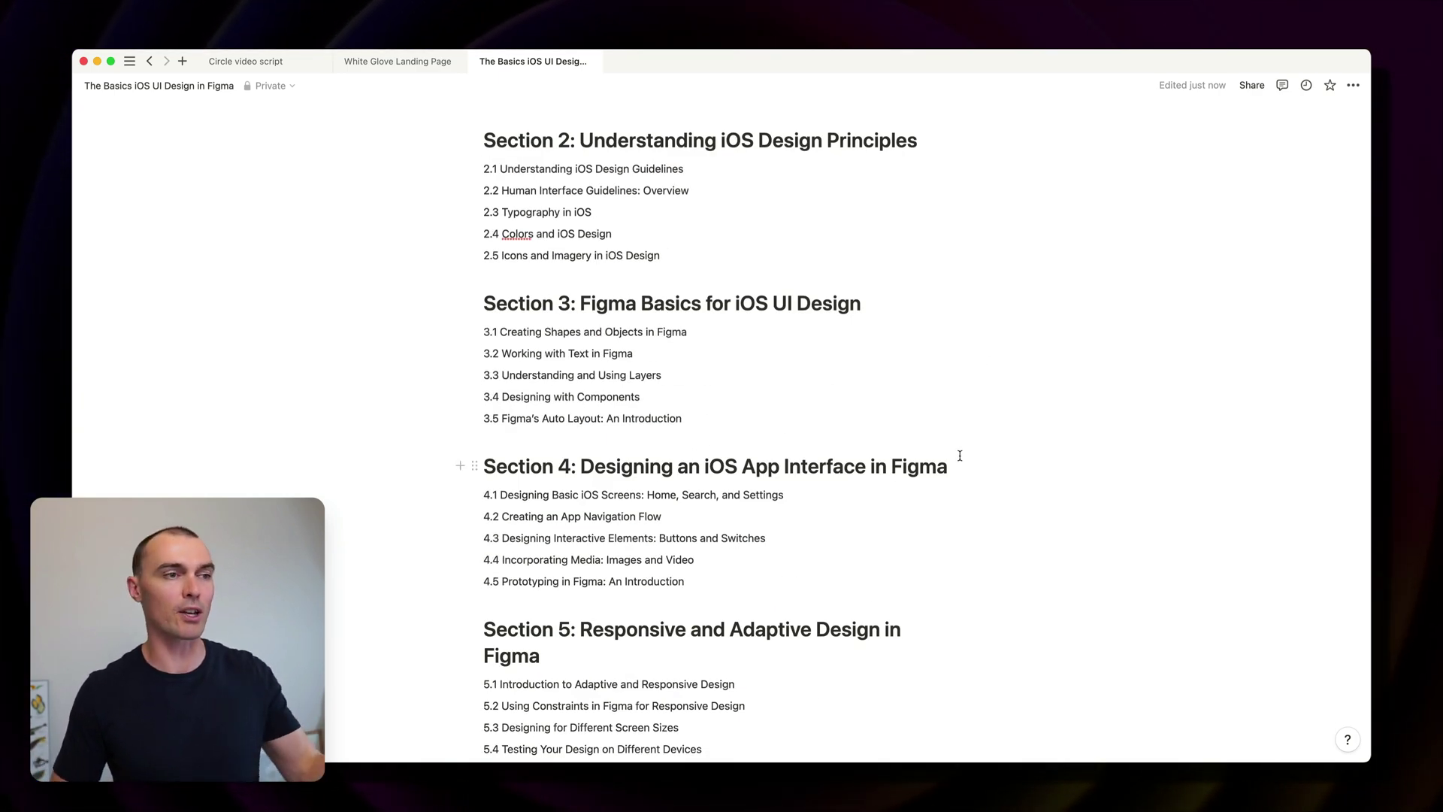
pyautogui.scroll(-2, 960, 456)
pyautogui.scroll(-4, 960, 456)
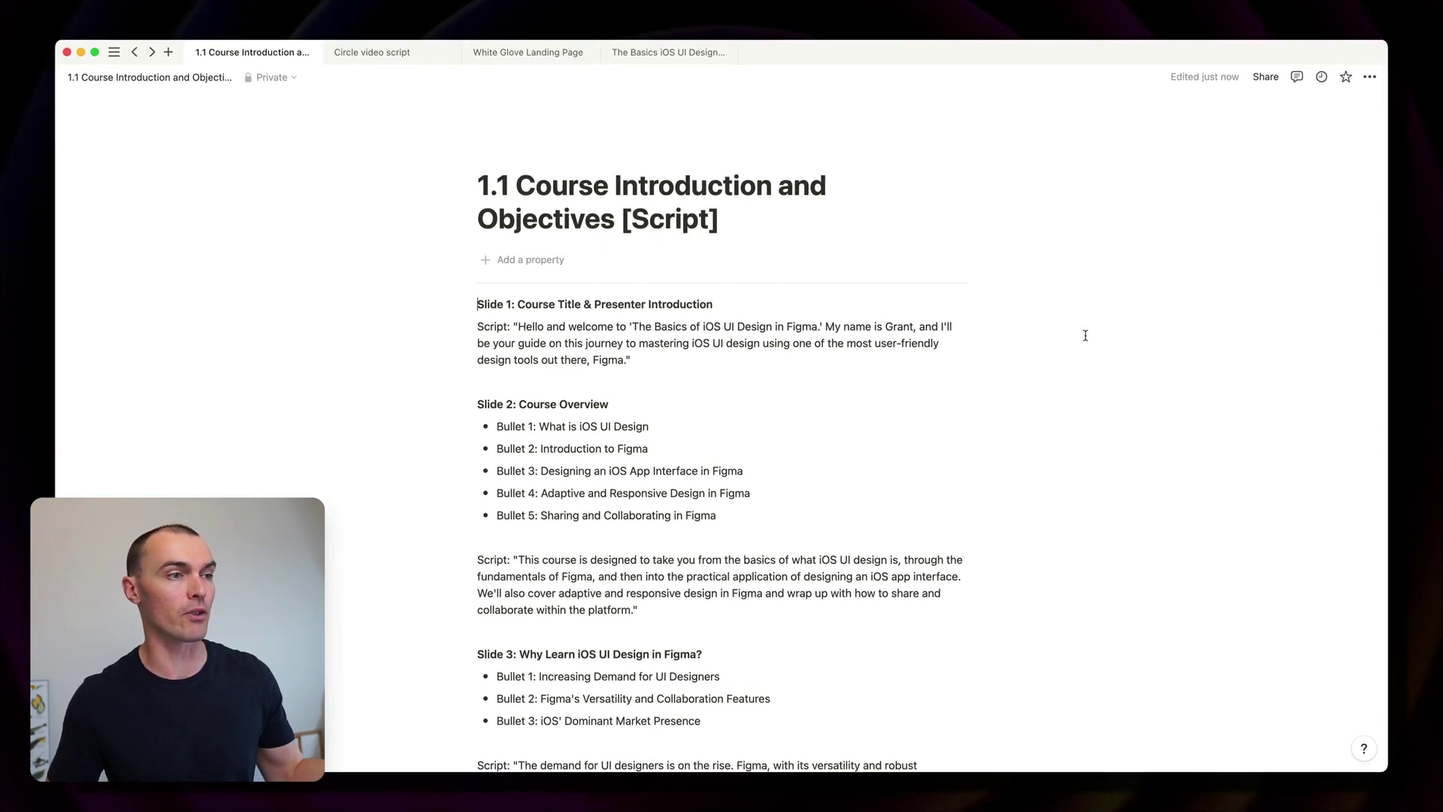
# - Read through the 1.1 Course Introduction script covering Slides 1–3
pyautogui.scroll(-2, 1086, 335)
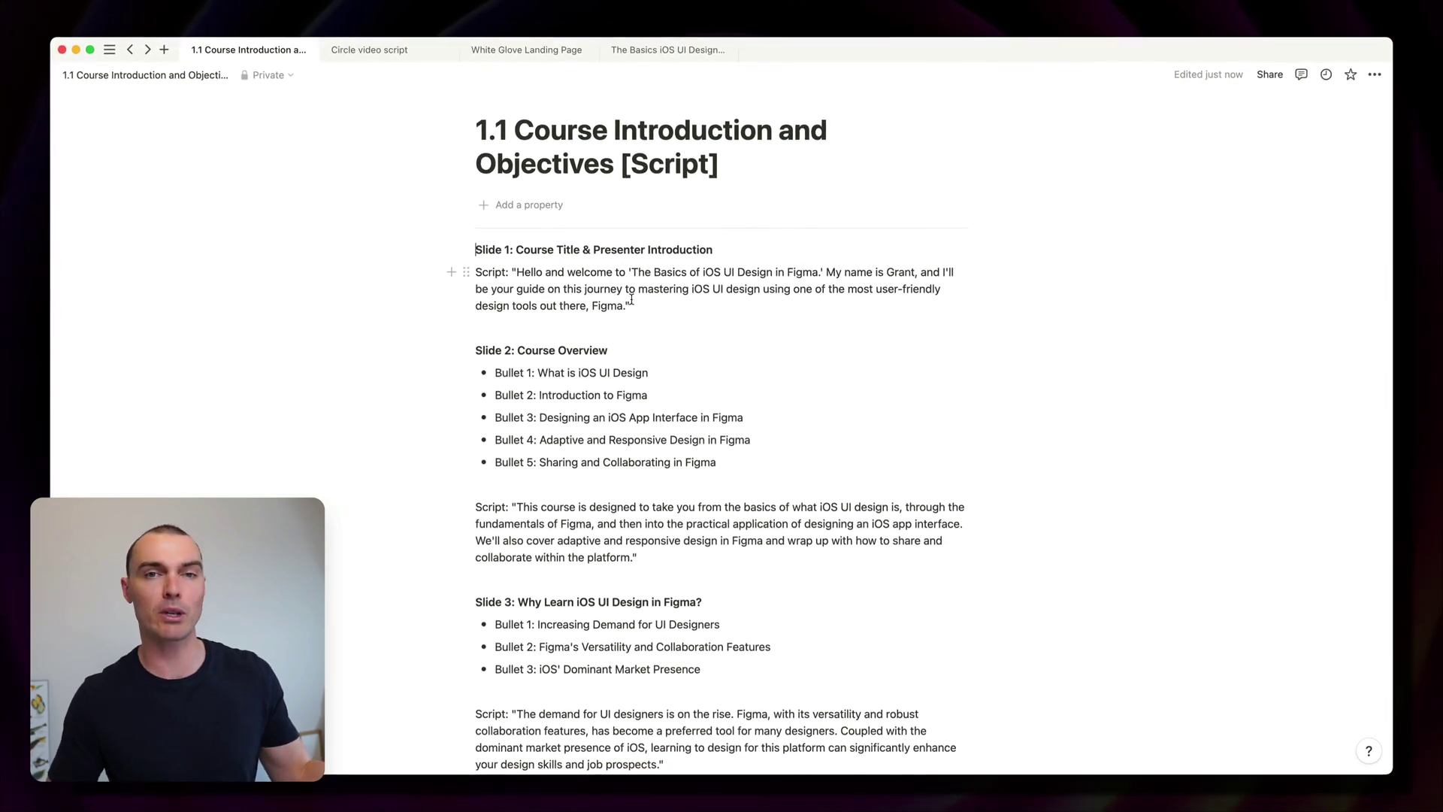
pyautogui.scroll(-3, 632, 298)
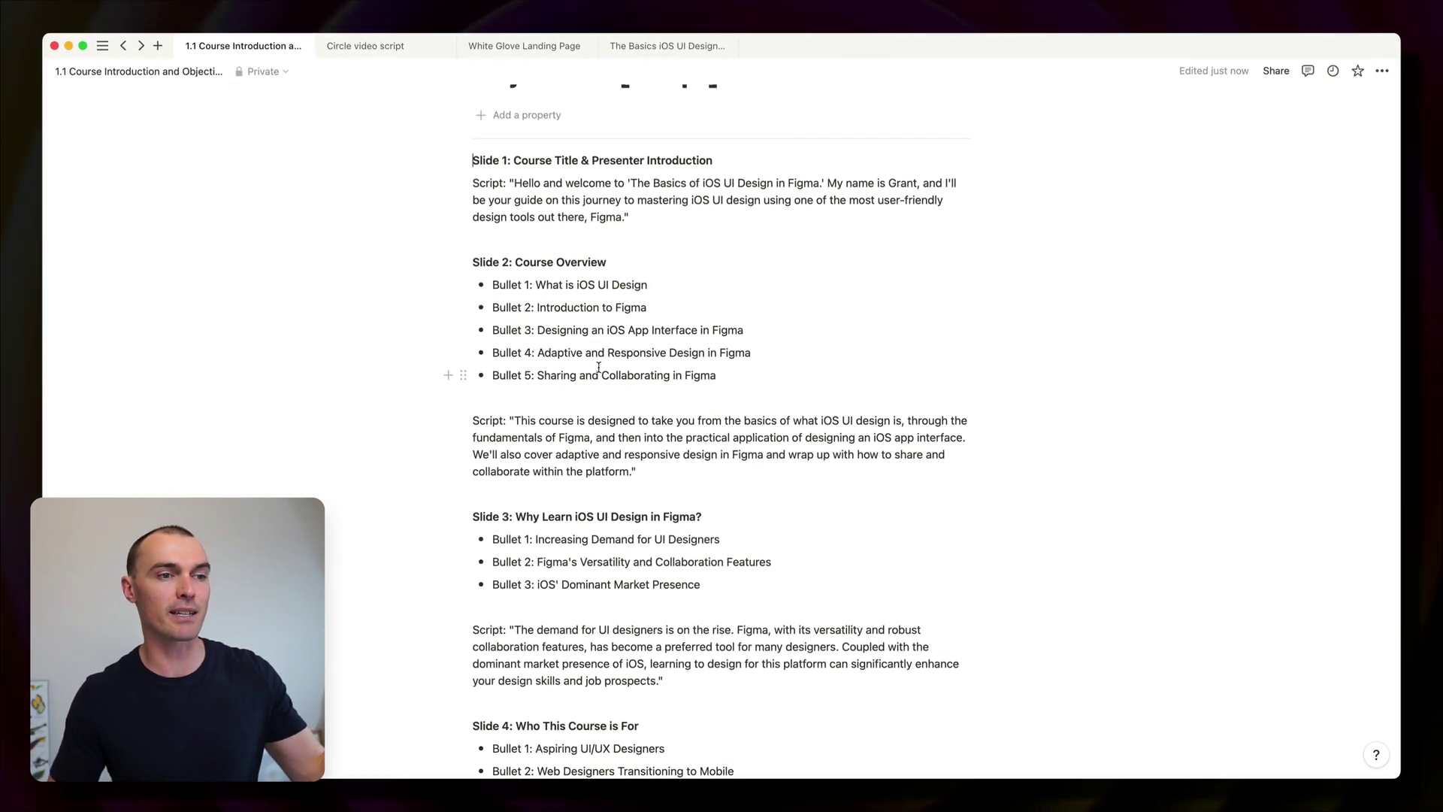
pyautogui.scroll(1, 647, 372)
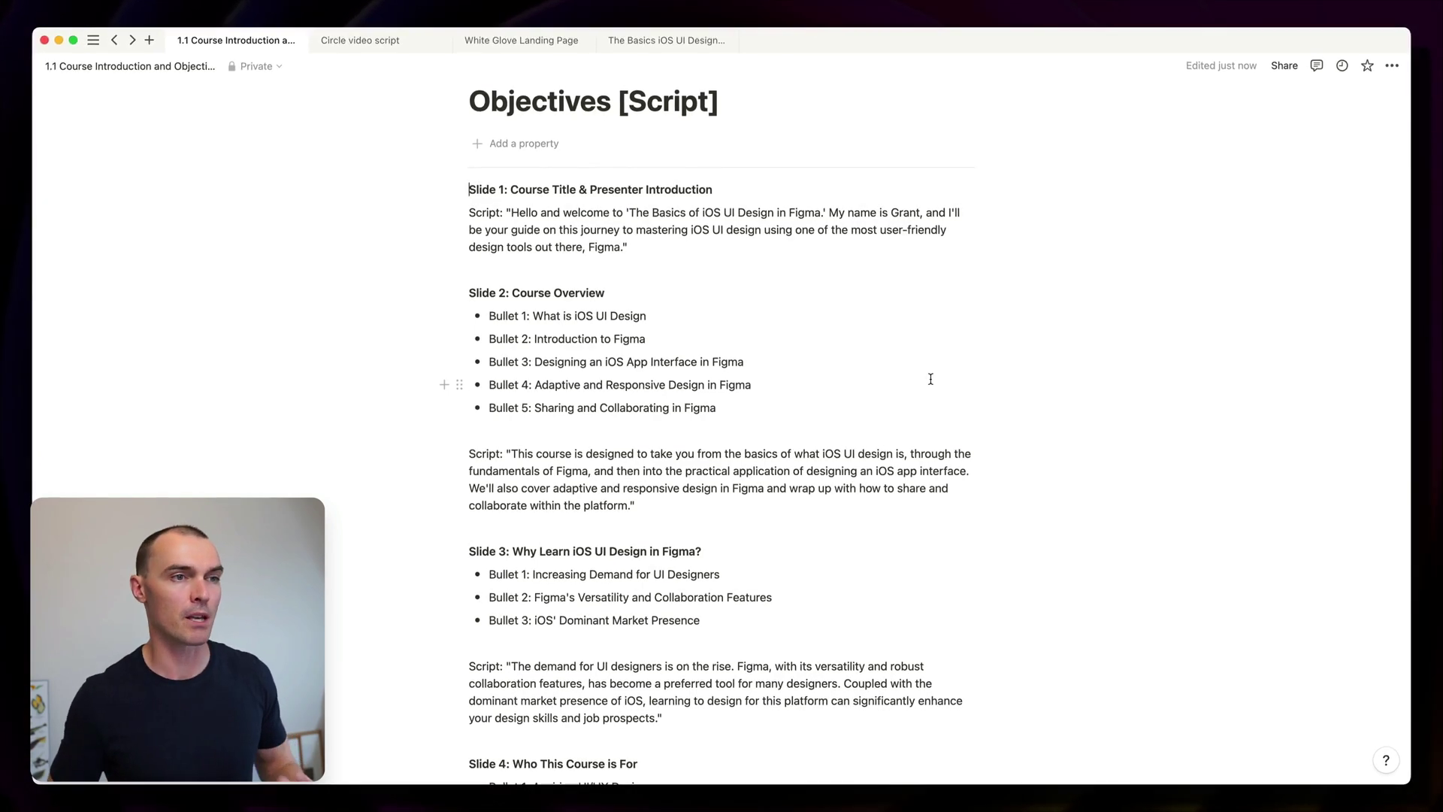
pyautogui.scroll(-10, 930, 379)
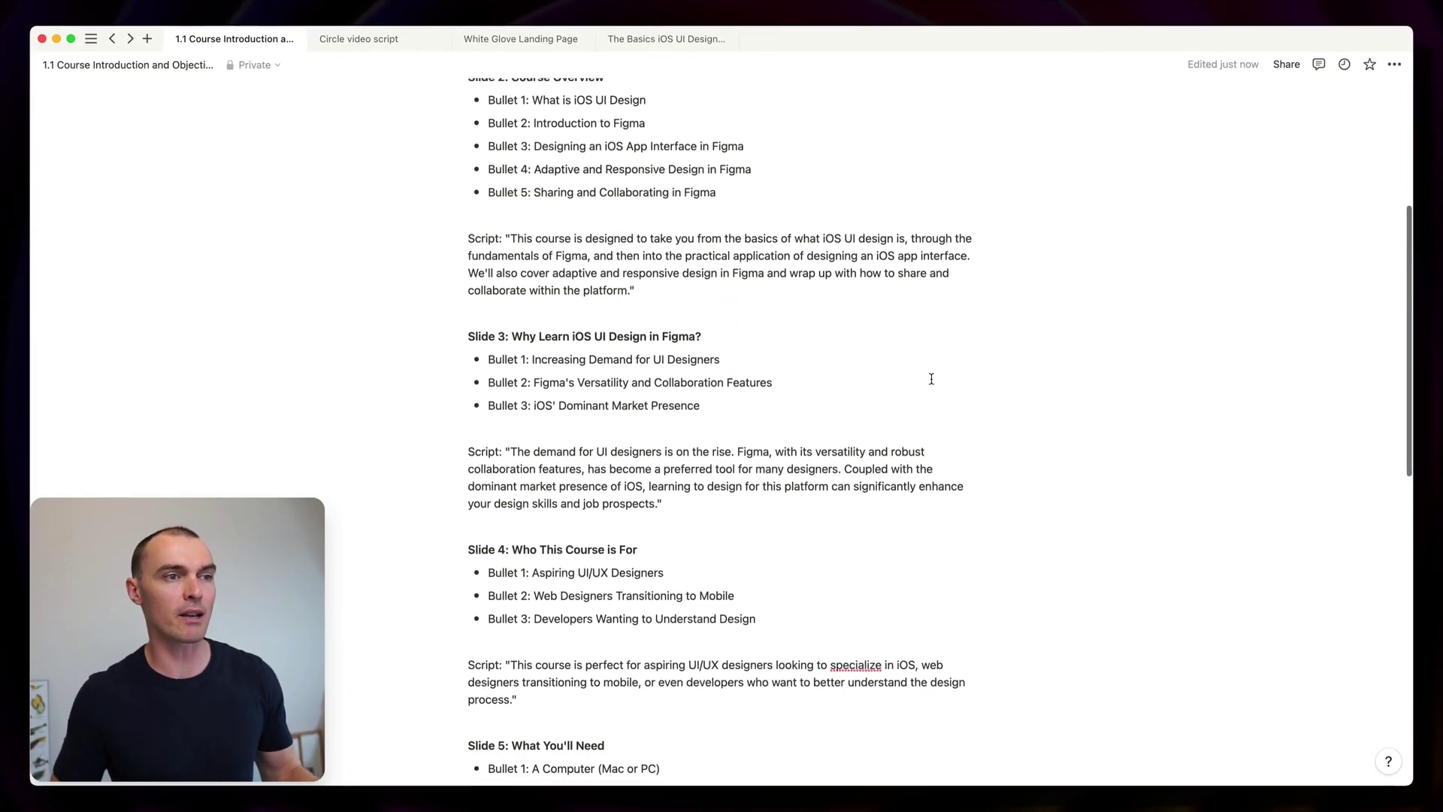
pyautogui.scroll(-1, 932, 378)
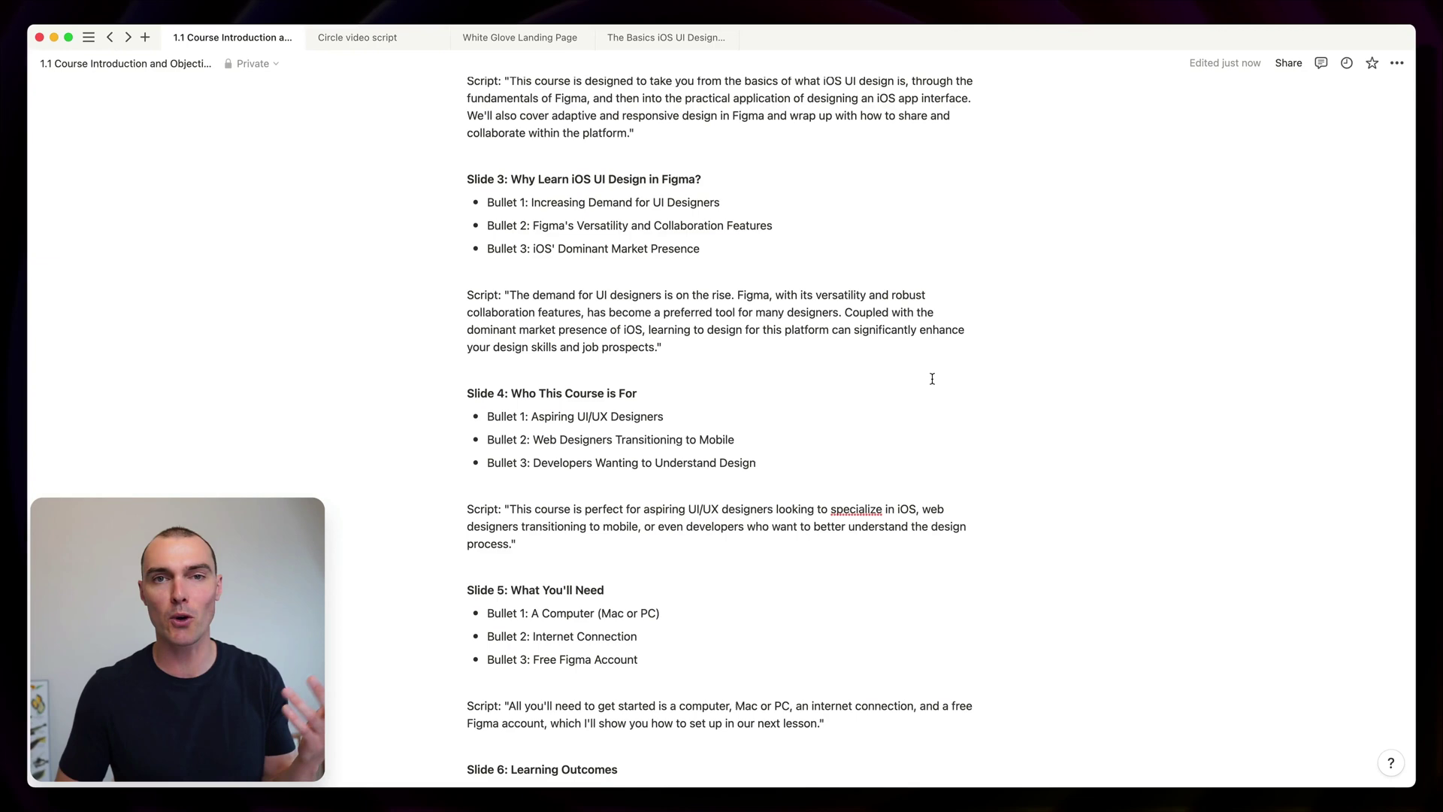
pyautogui.scroll(10, 932, 378)
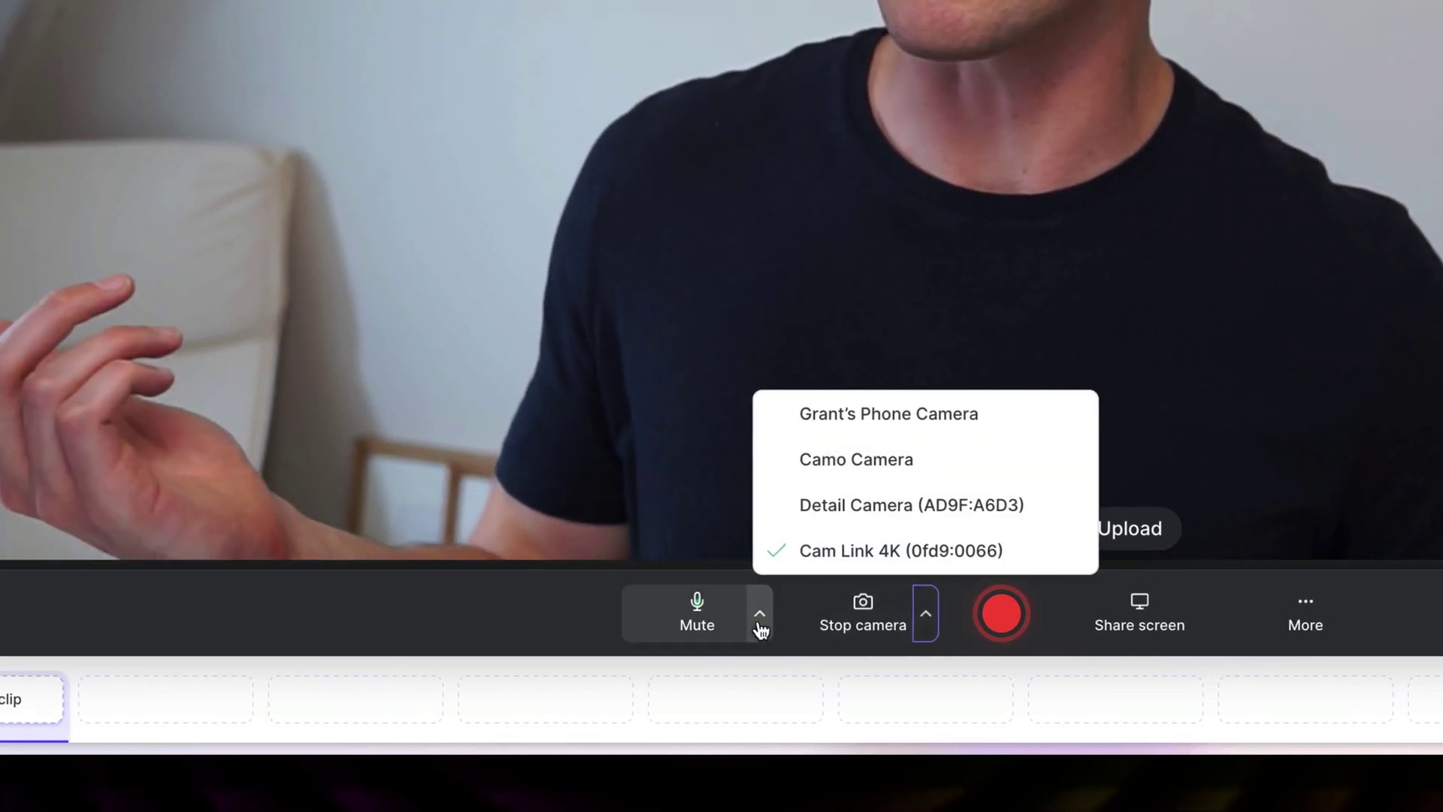
# - Check the microphone list to confirm the RØDE VideoMic NTG is selected
pyautogui.click(760, 630)
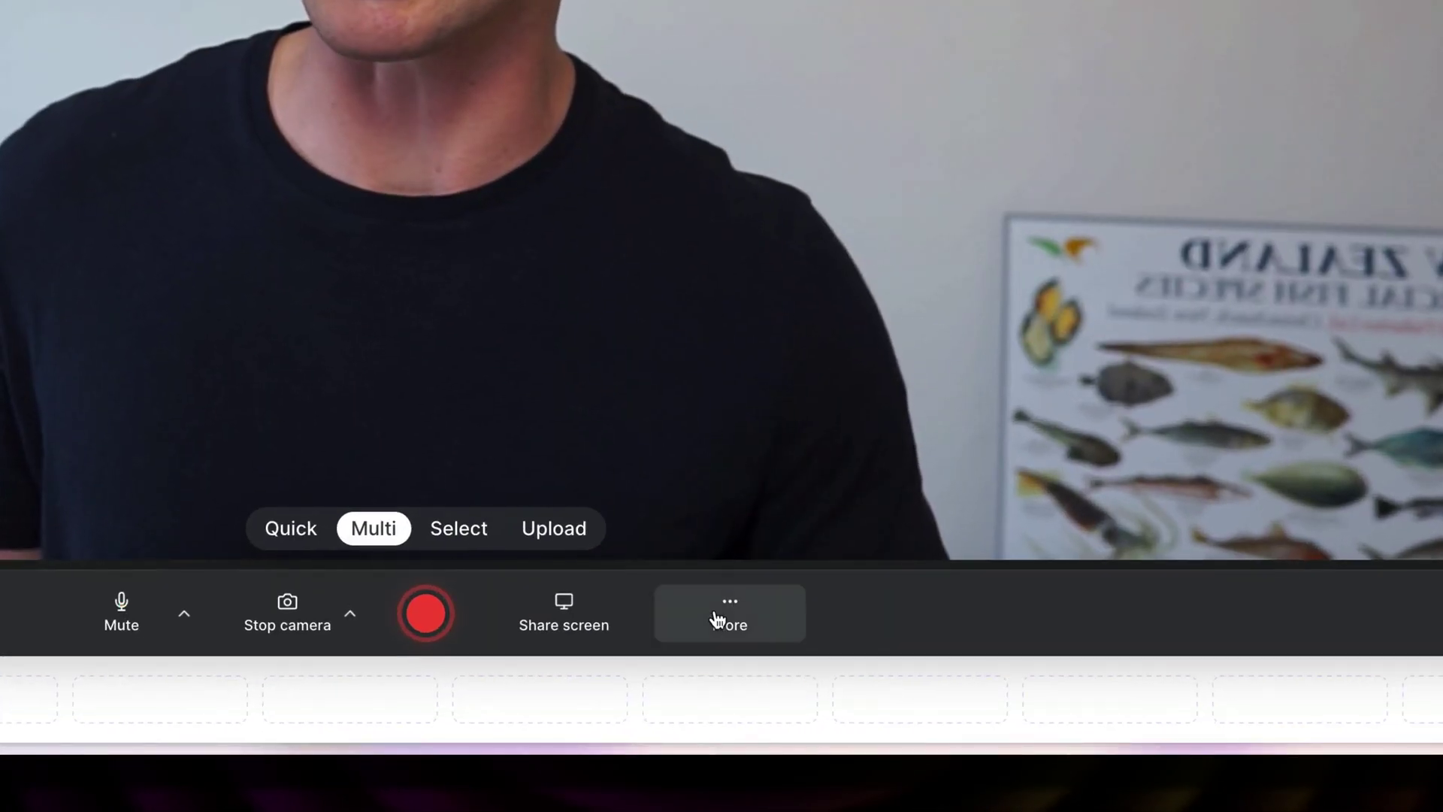
# - Present the slide deck alongside the camera, stepping through slides and back to the title slide
pyautogui.click(885, 685)
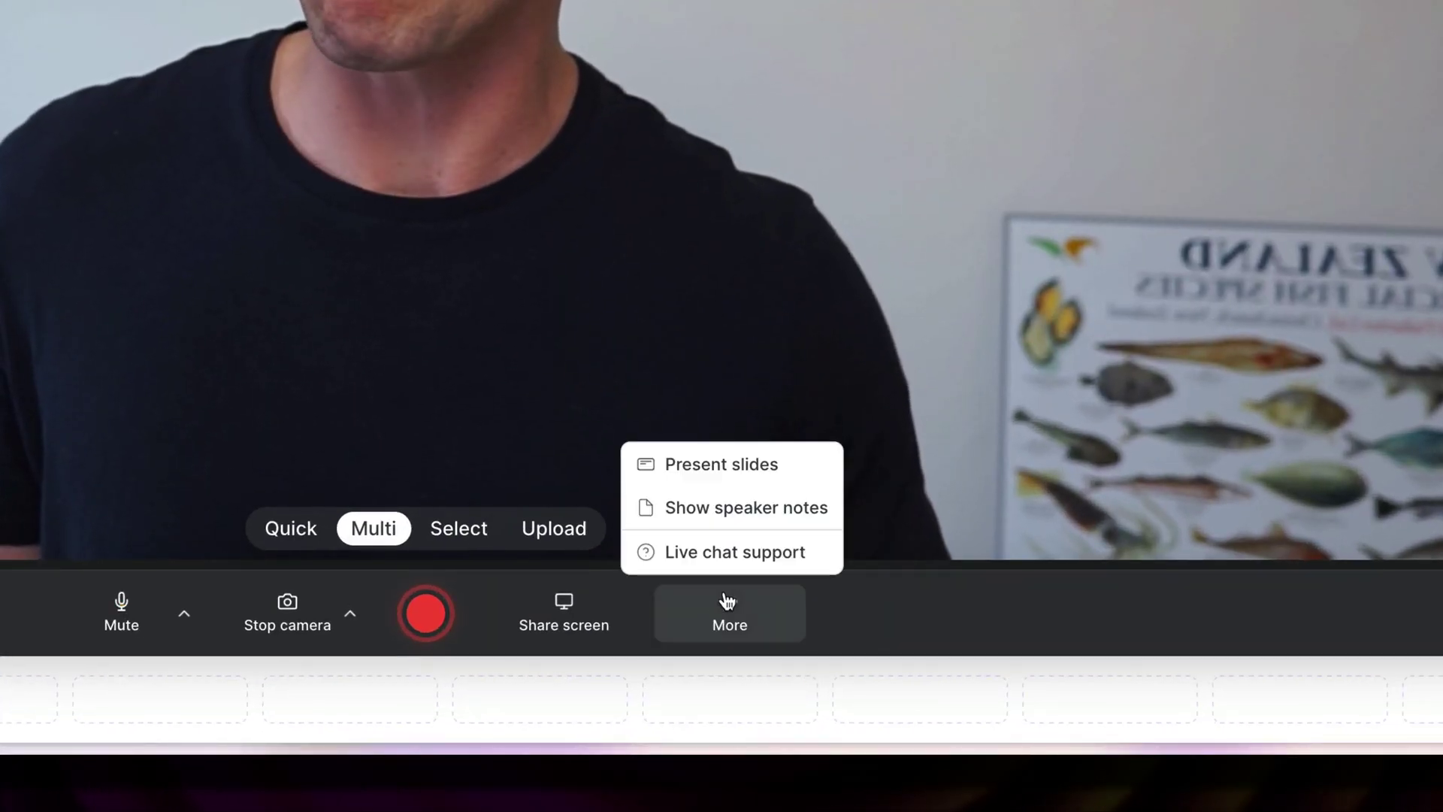
pyautogui.click(734, 464)
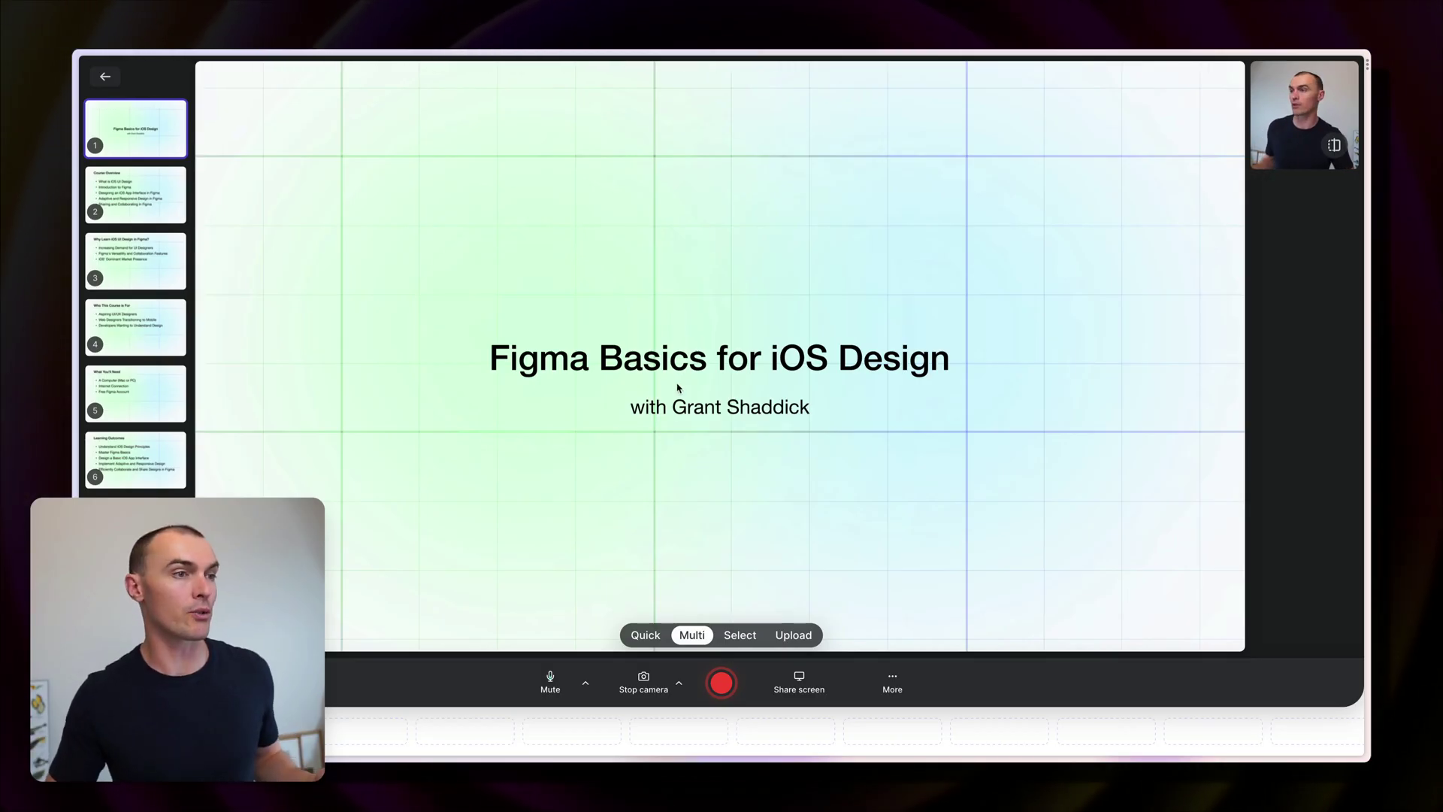
pyautogui.press('Right')
pyautogui.press('Right')
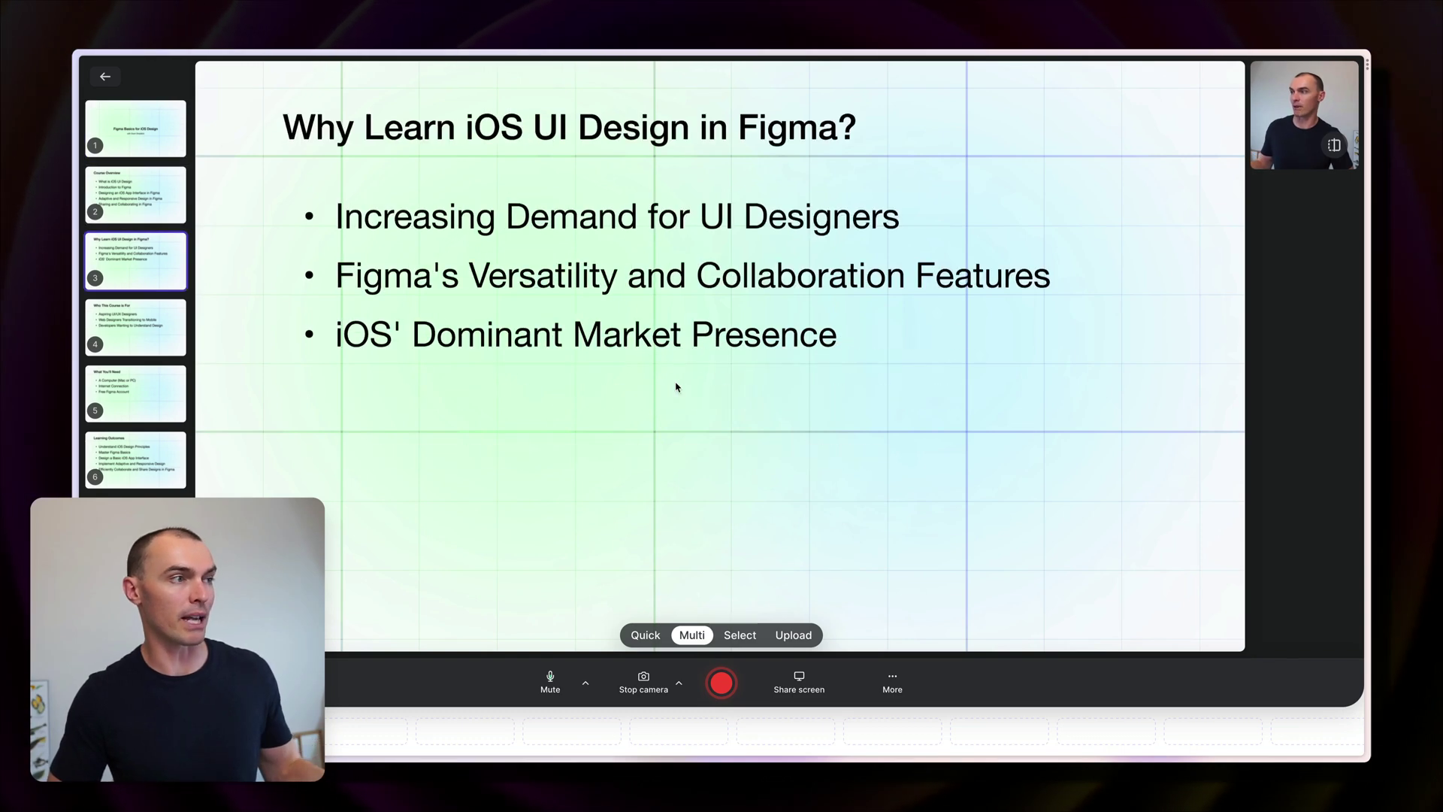
pyautogui.press('Right')
pyautogui.press('Left')
pyautogui.press('Left')
pyautogui.press('Left')
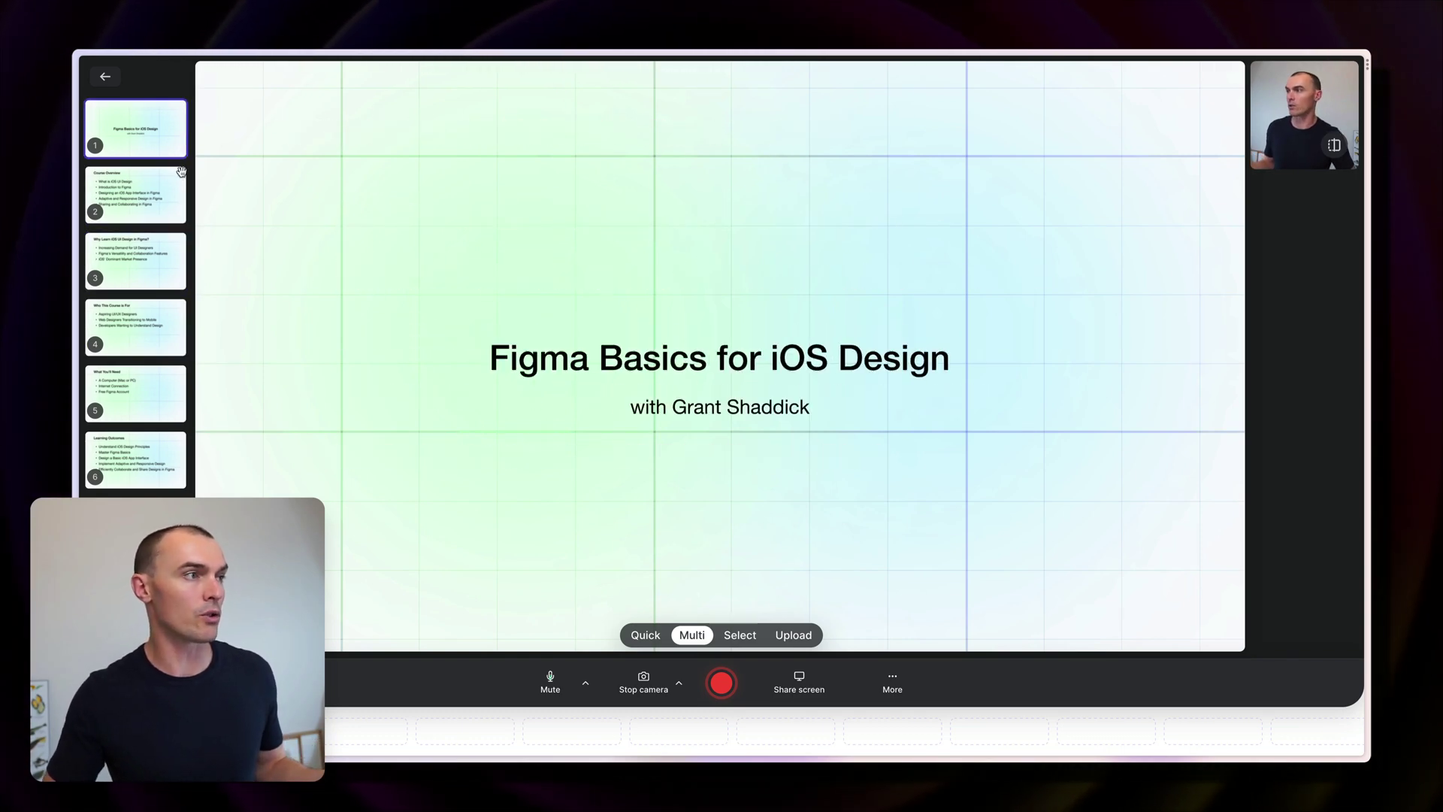
pyautogui.moveTo(151, 115)
pyautogui.mouseDown()
pyautogui.moveTo(151, 336)
pyautogui.moveTo(150, 124)
pyautogui.mouseUp()
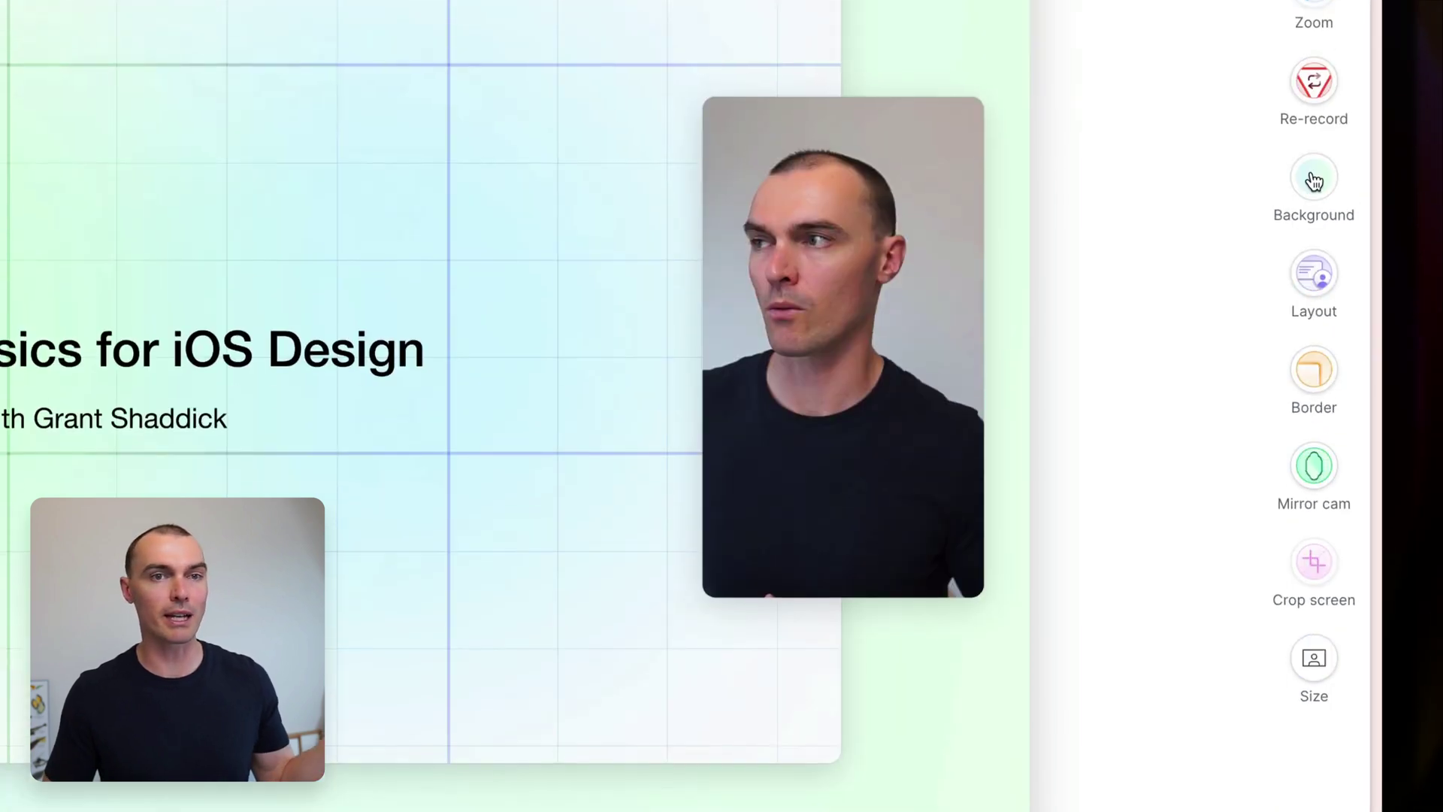
# - Choose the layout with the camera on the slide's right edge and finish the 1.1 video
pyautogui.click(1314, 468)
pyautogui.click(1312, 266)
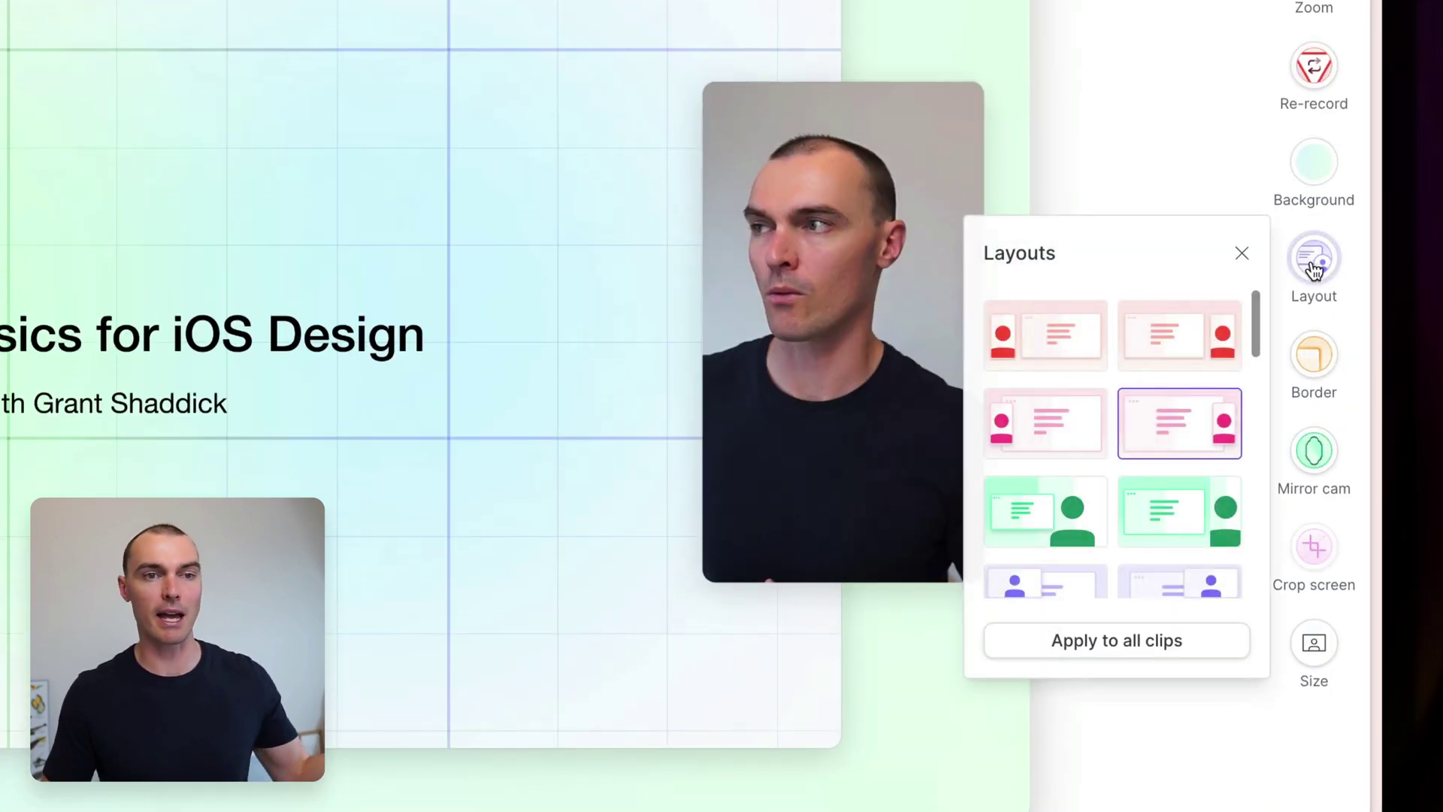
pyautogui.click(1071, 338)
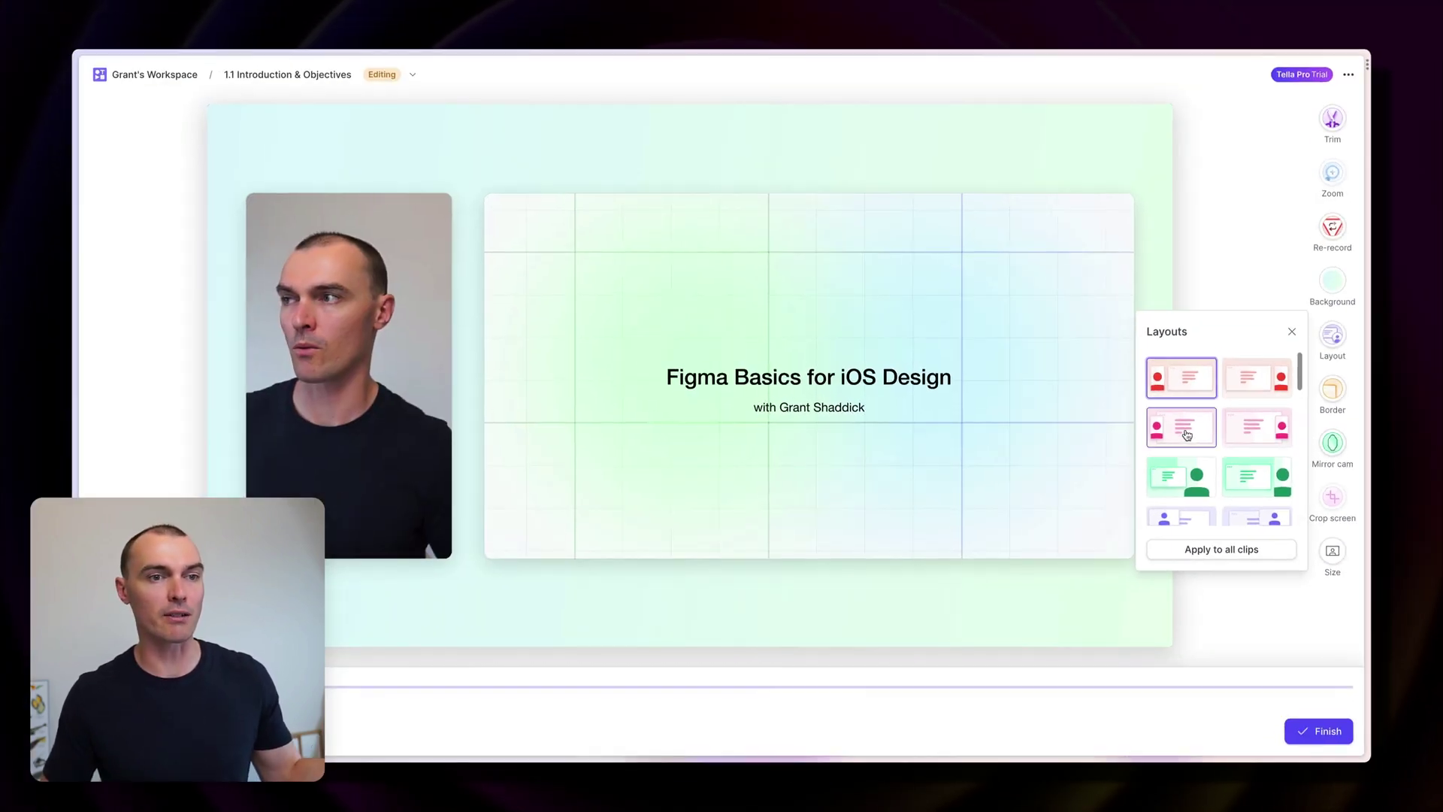
pyautogui.click(1186, 434)
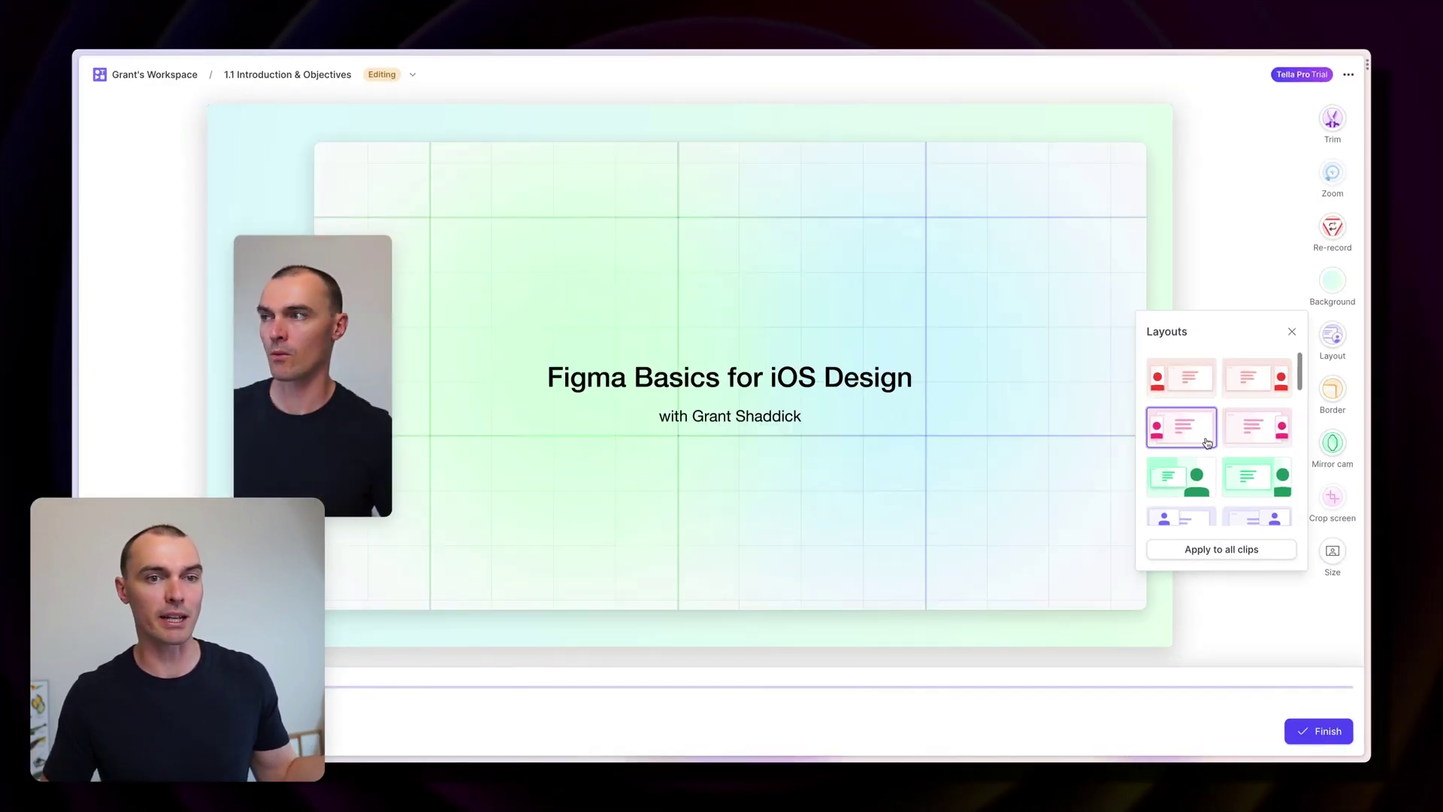
pyautogui.click(1257, 427)
pyautogui.click(1244, 273)
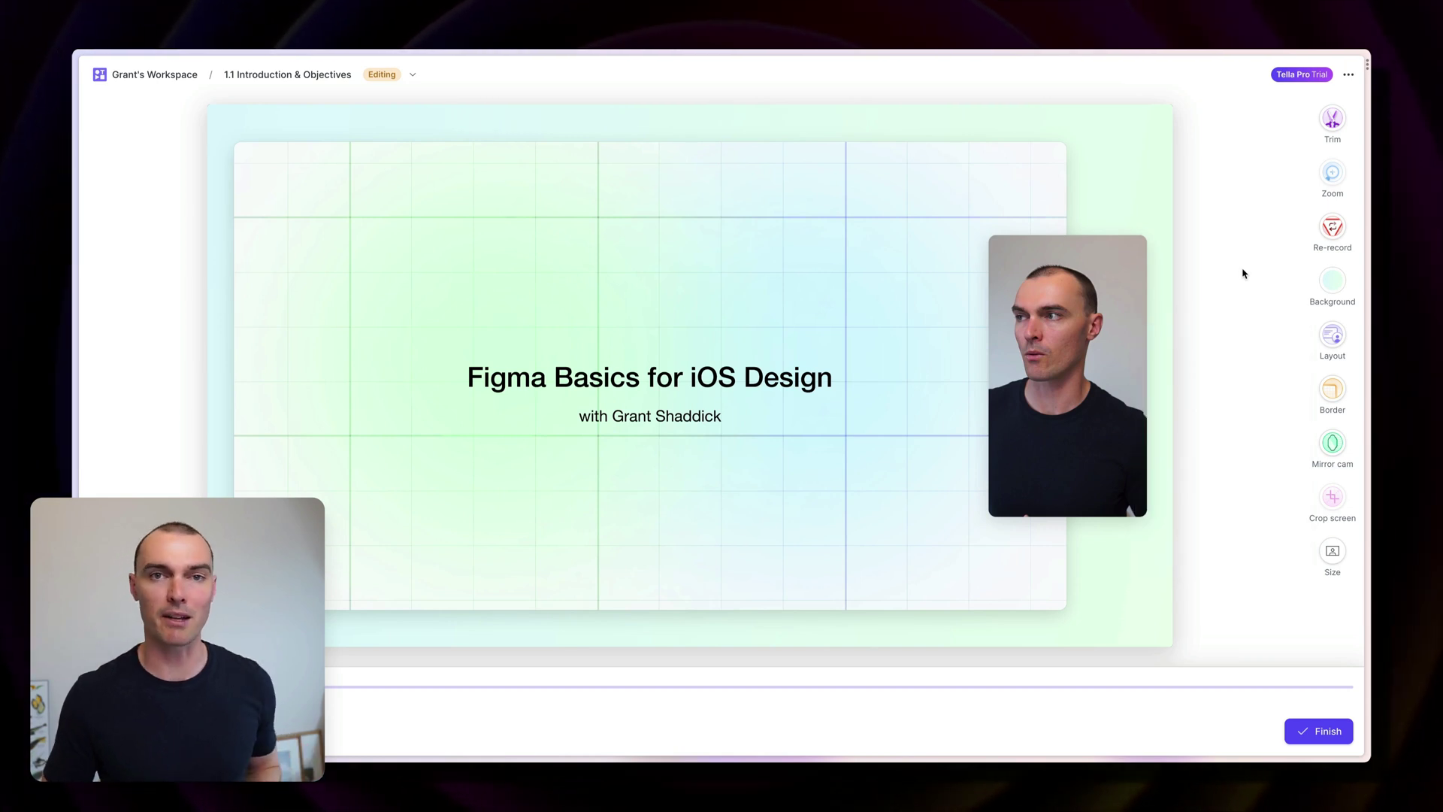
pyautogui.click(1317, 733)
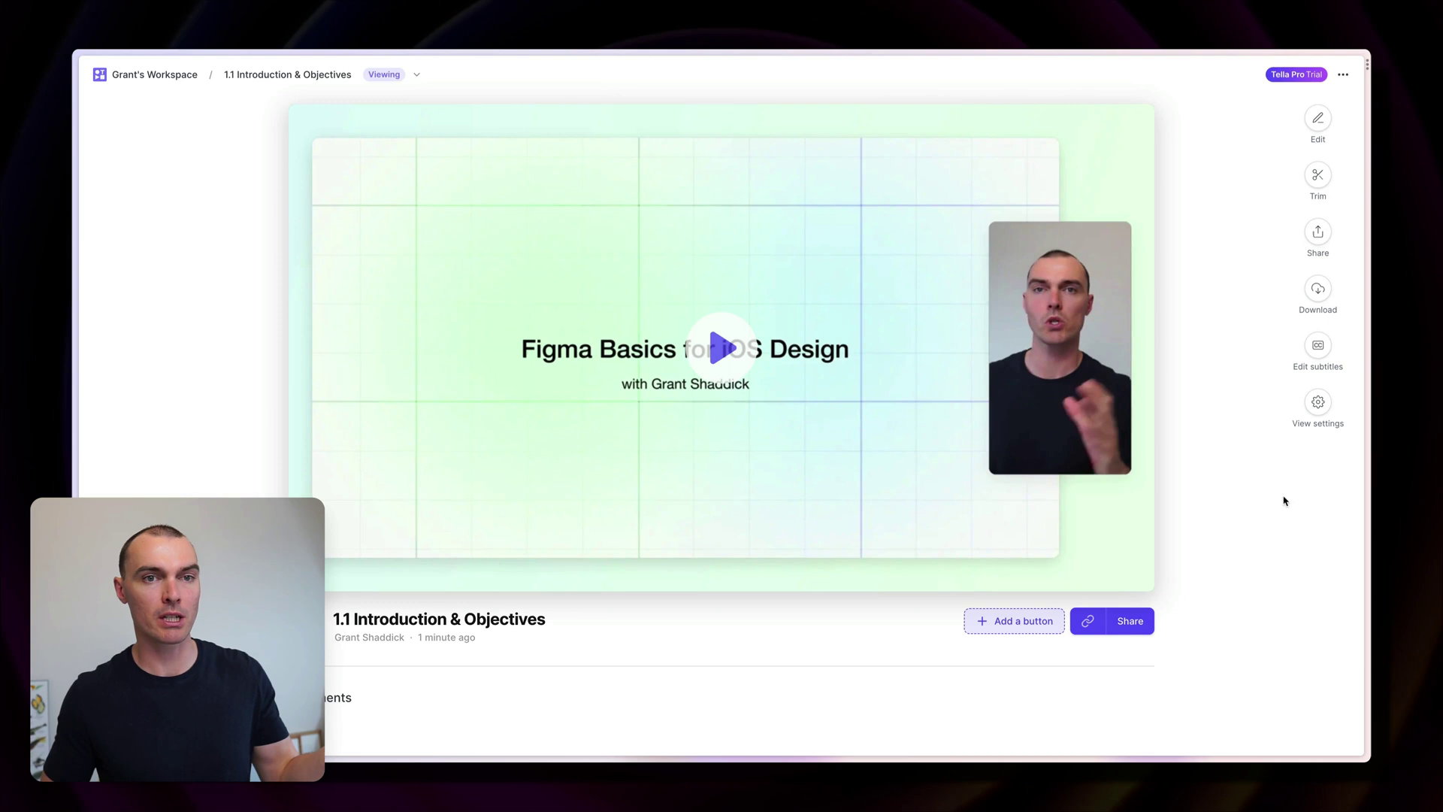
# - Download the video with 4K Resolution and Burned-in subtitles turned on
pyautogui.click(1318, 290)
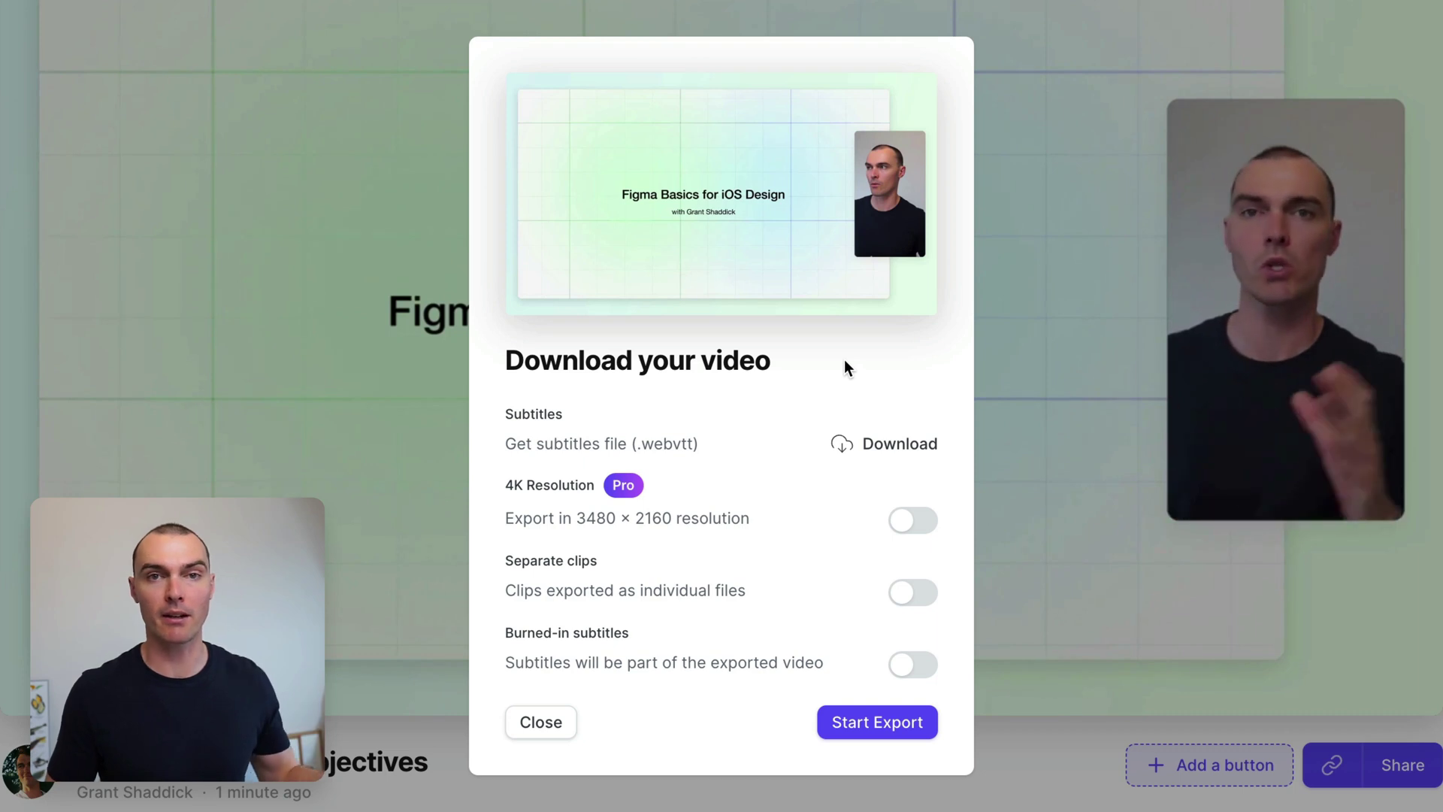
pyautogui.click(904, 523)
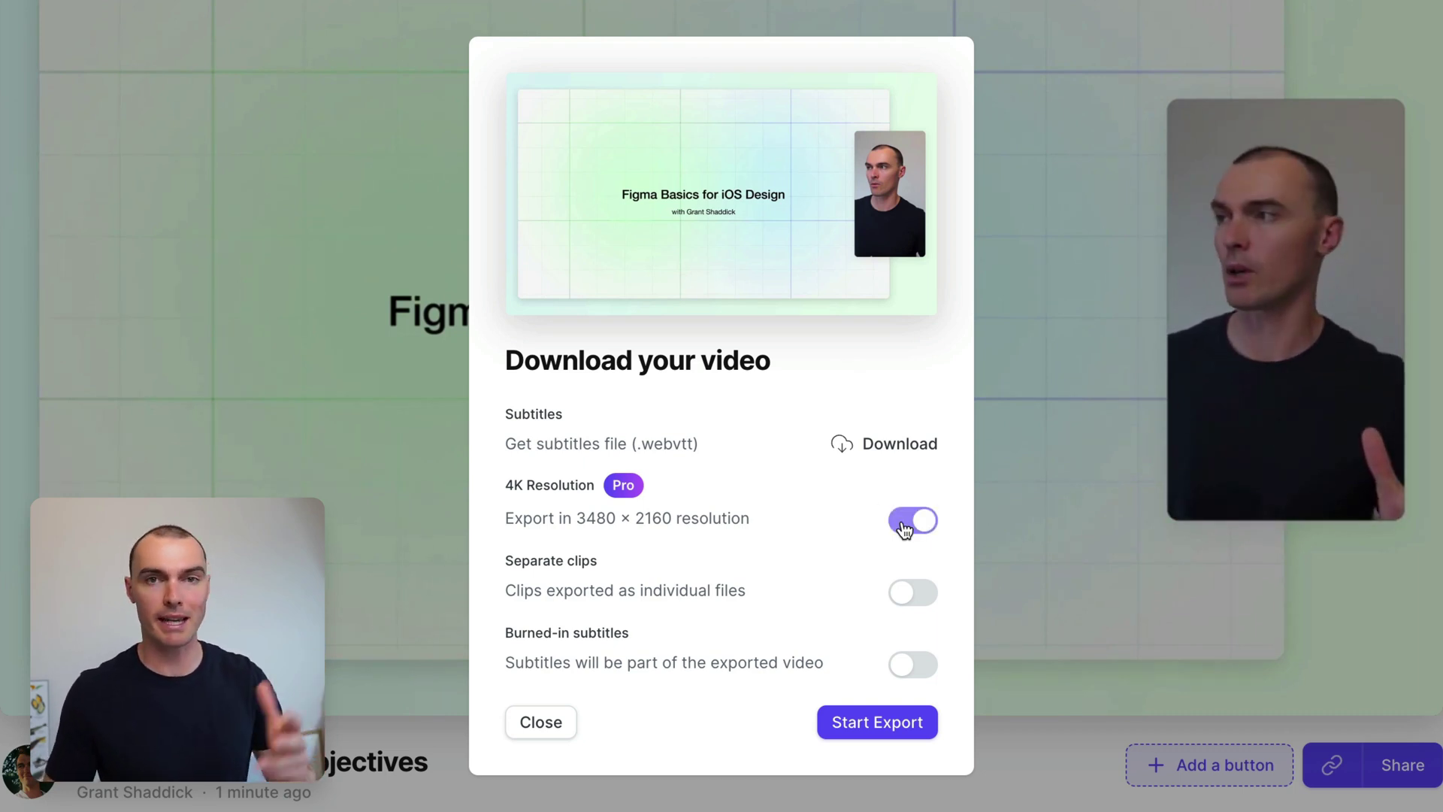
pyautogui.click(914, 665)
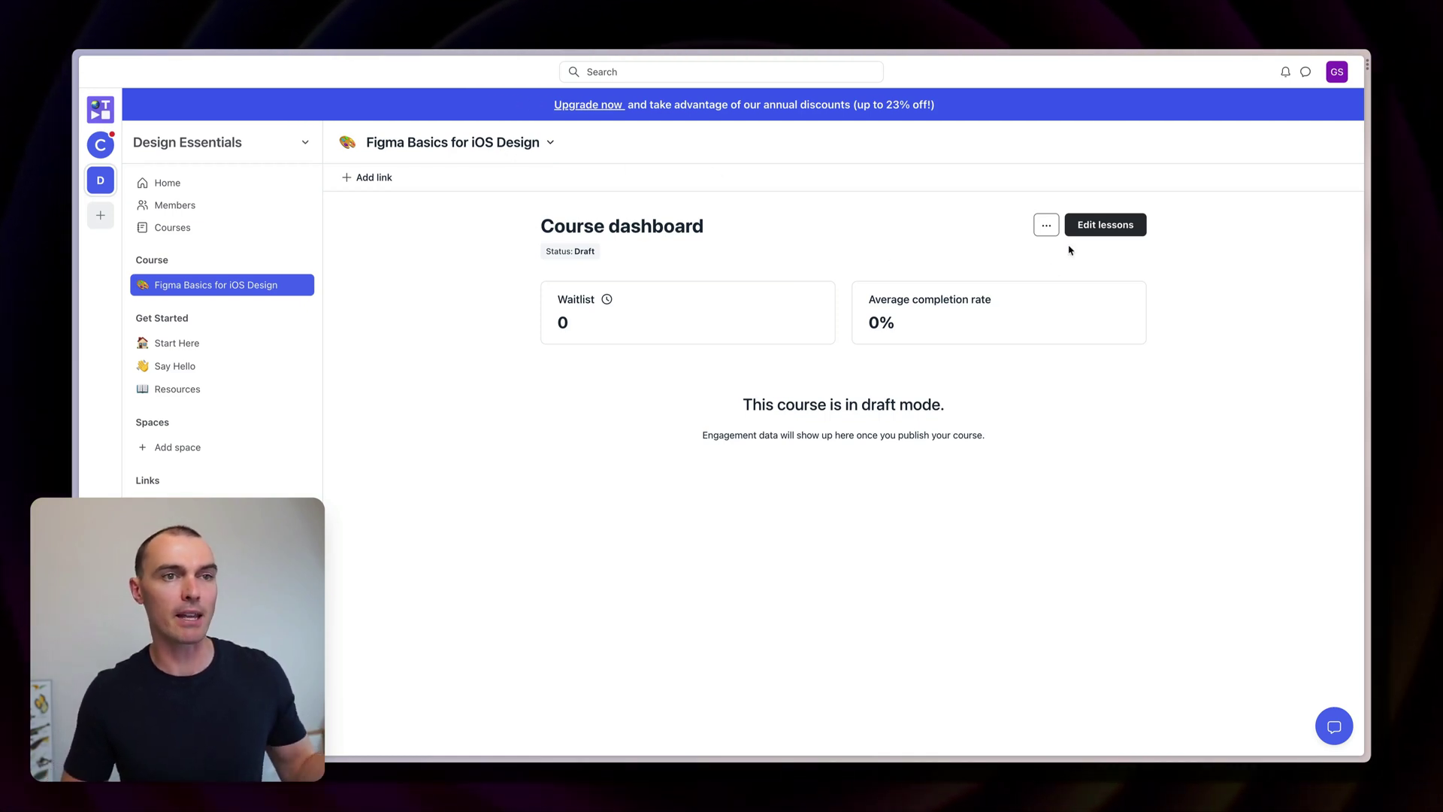
# - Open Edit lessons and scroll through the 2 sections and 10 draft lessons
pyautogui.click(1104, 224)
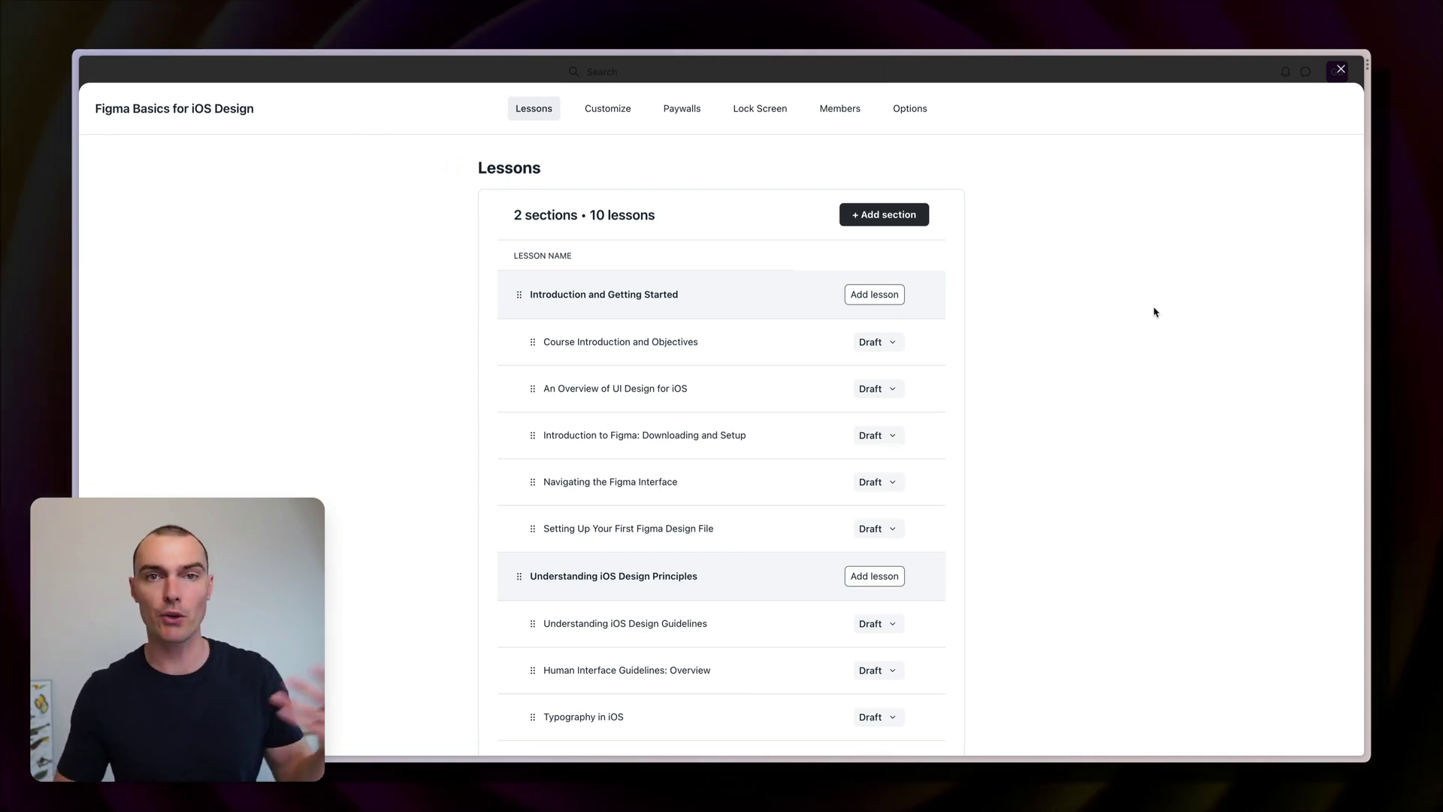
pyautogui.scroll(-3, 938, 197)
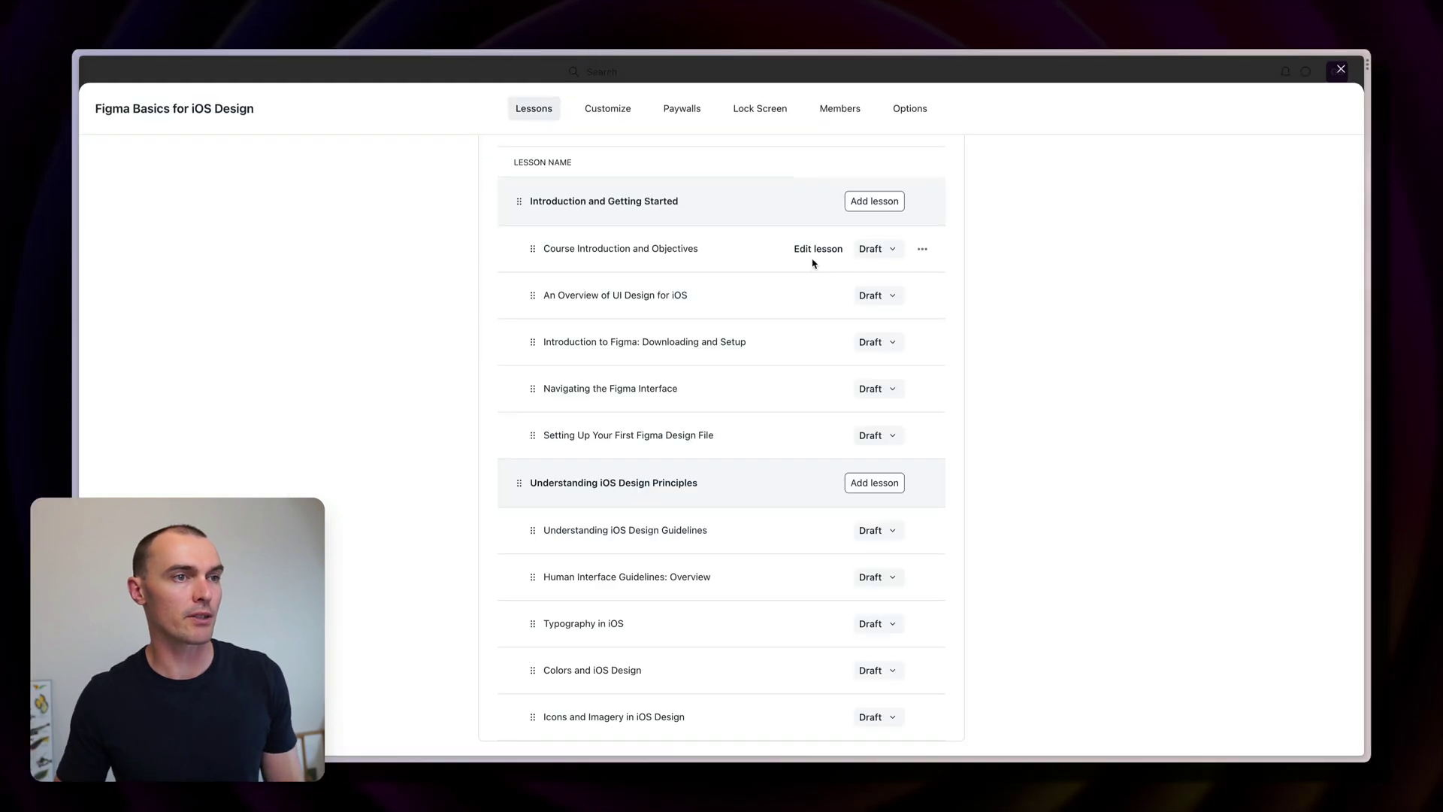
# - Save the Course Introduction and Objectives lesson and preview it as an enrolled member
pyautogui.click(890, 200)
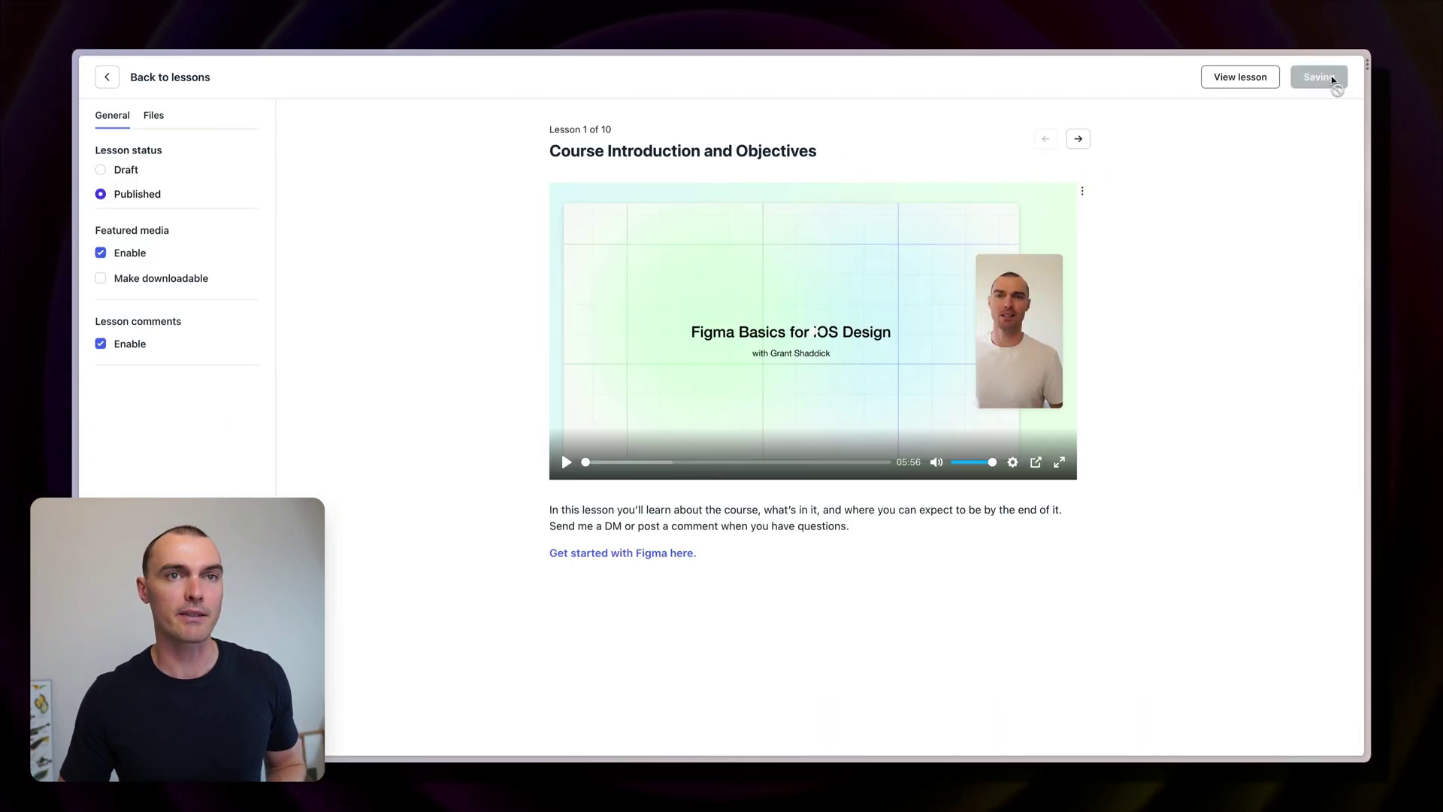
pyautogui.click(1326, 75)
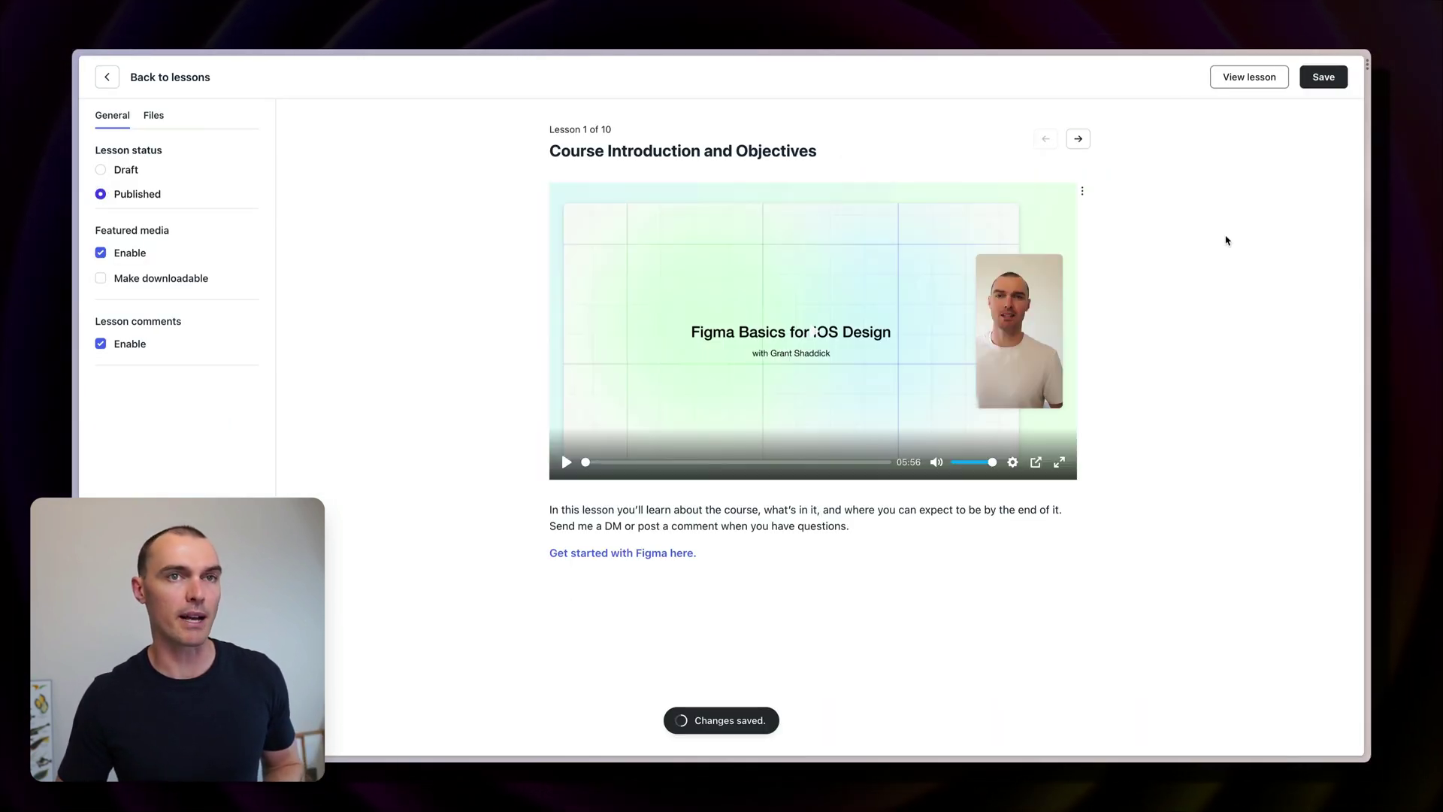
pyautogui.click(1250, 77)
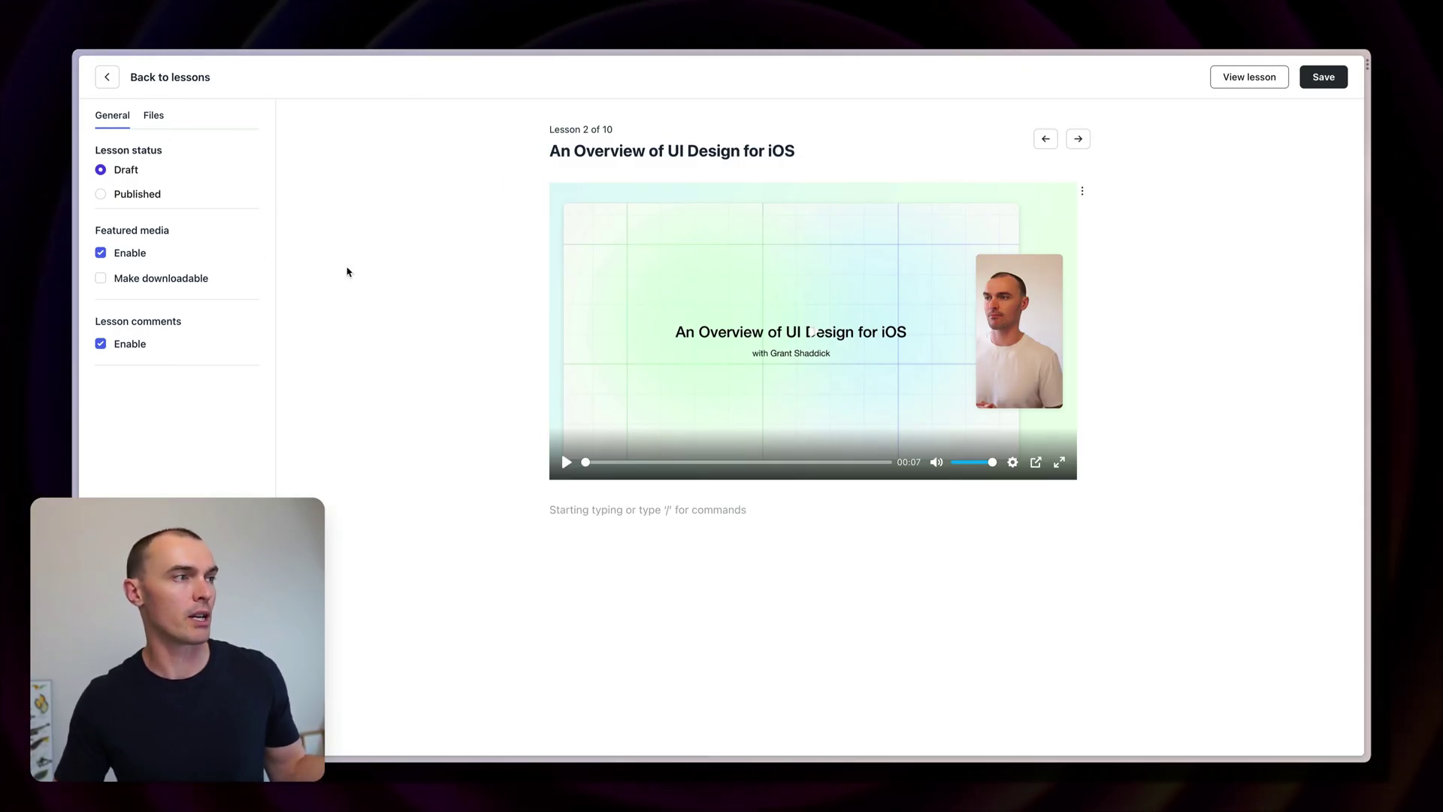
# - Set lessons 2 and 3 to Published, saving each lesson in turn
pyautogui.click(114, 199)
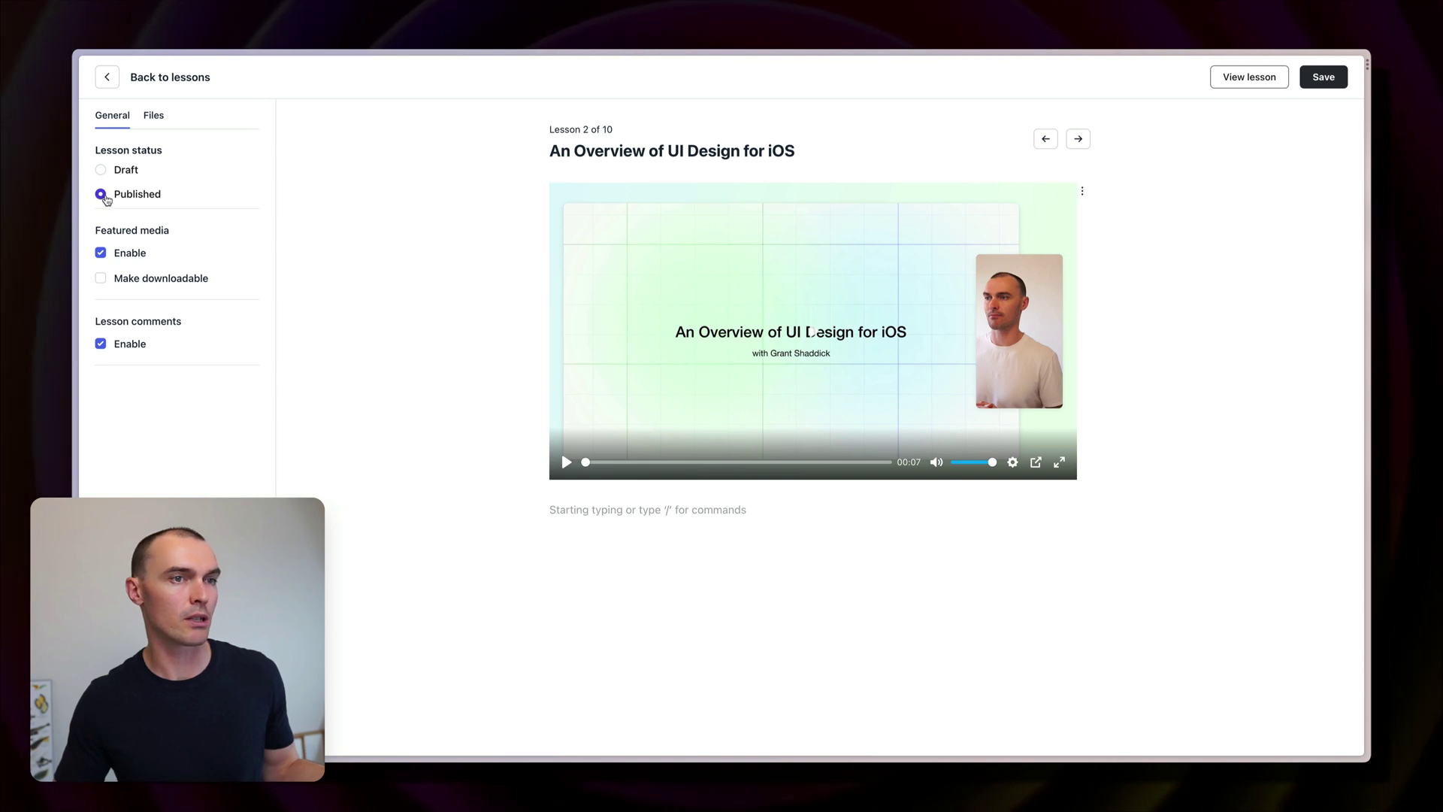
pyautogui.click(1324, 76)
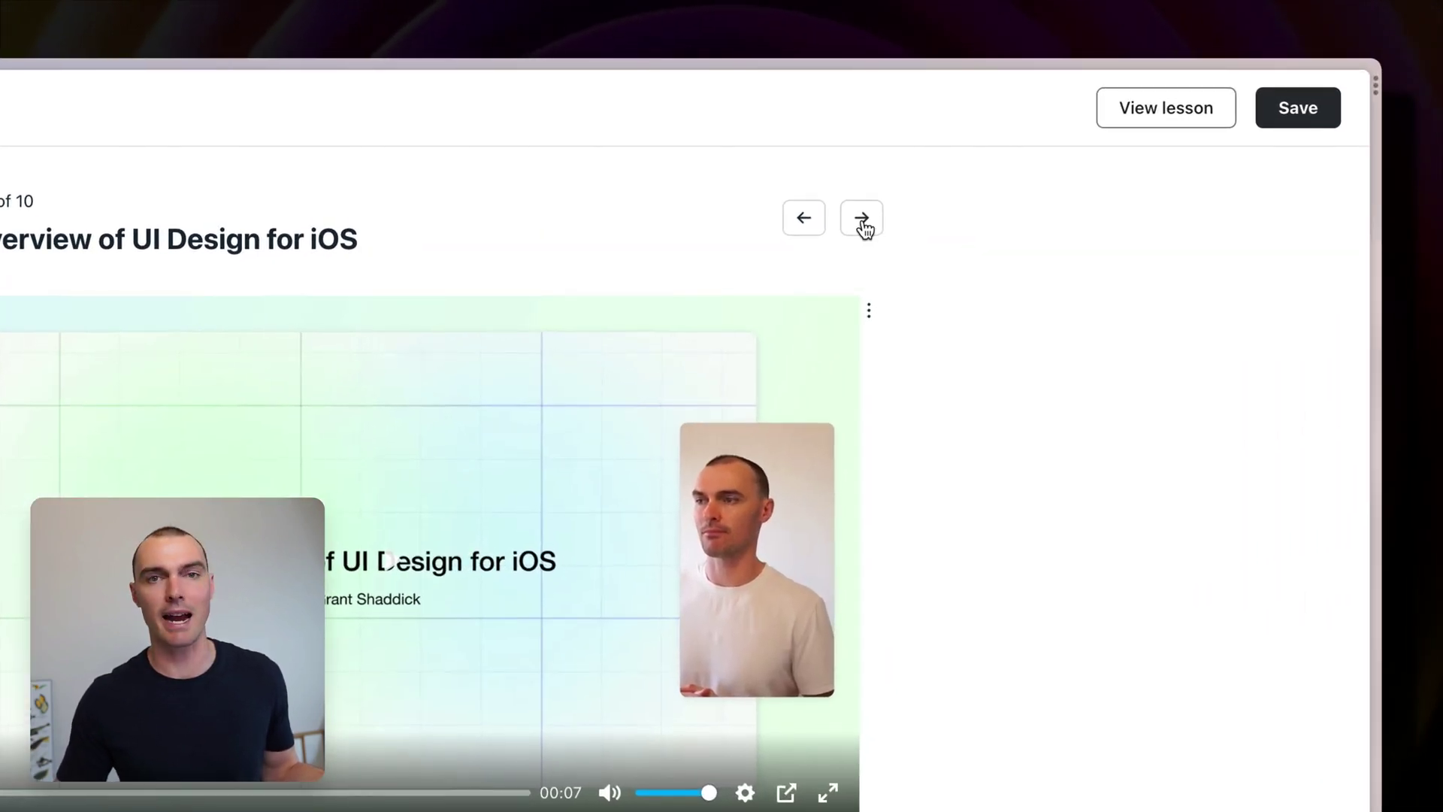
pyautogui.click(862, 219)
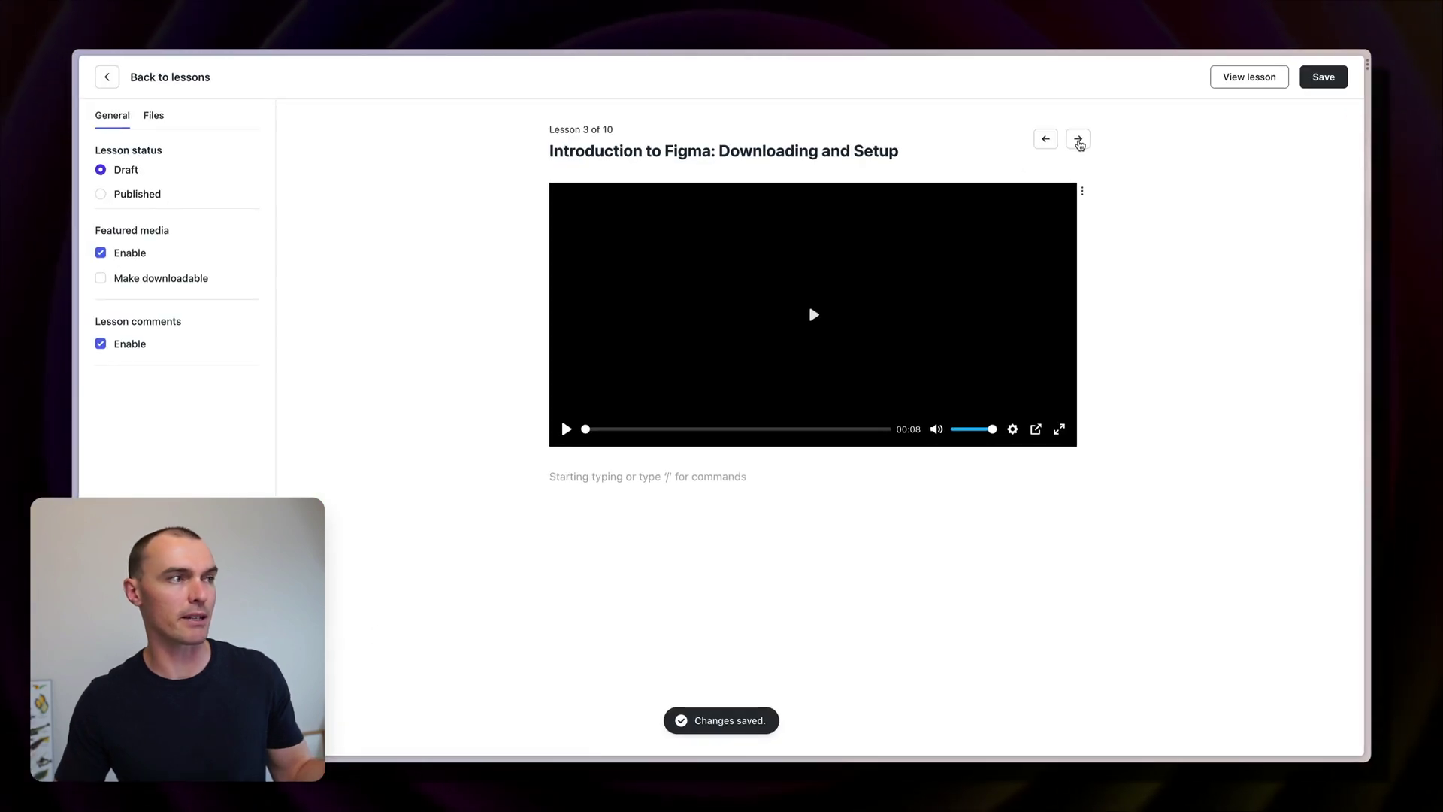
pyautogui.click(100, 194)
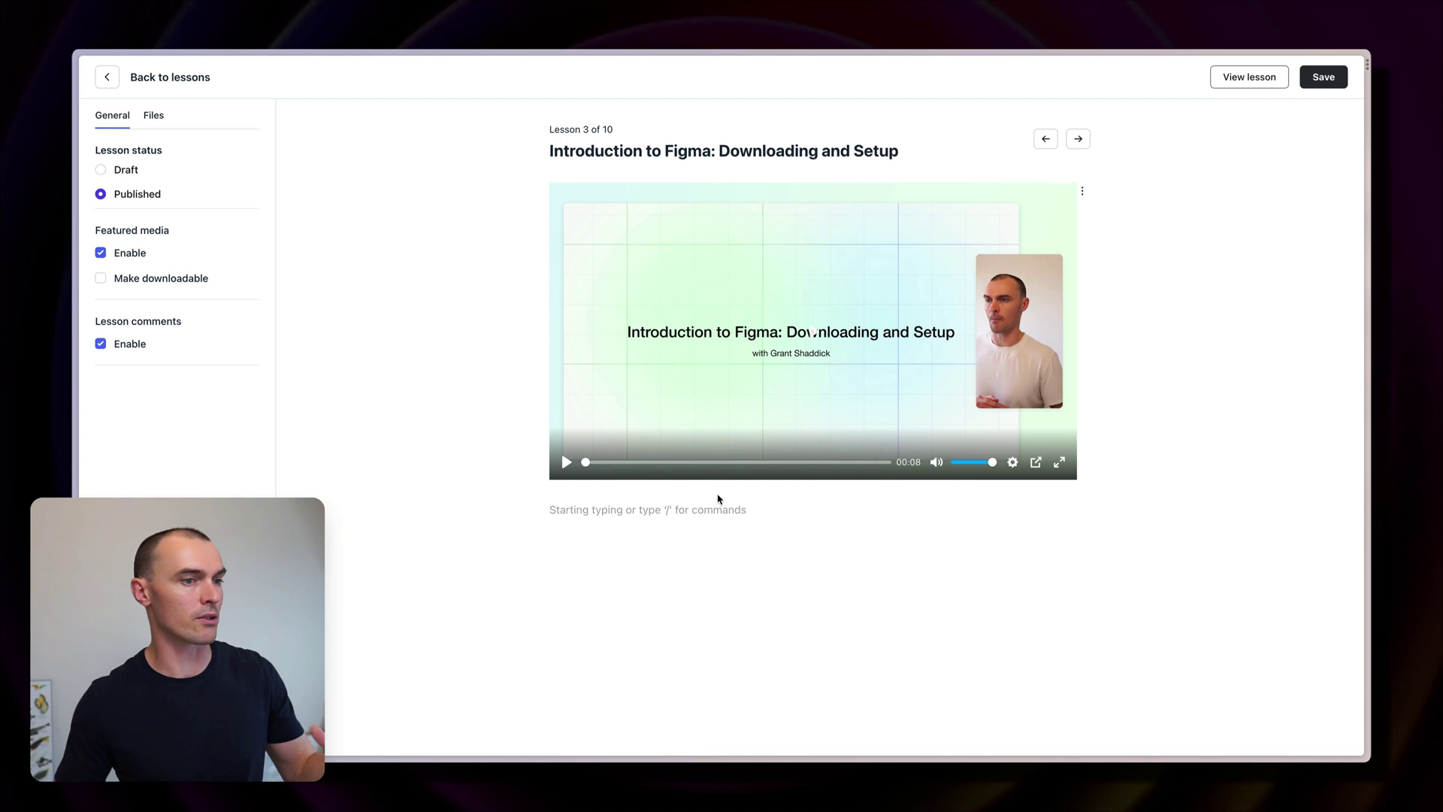
pyautogui.click(1322, 77)
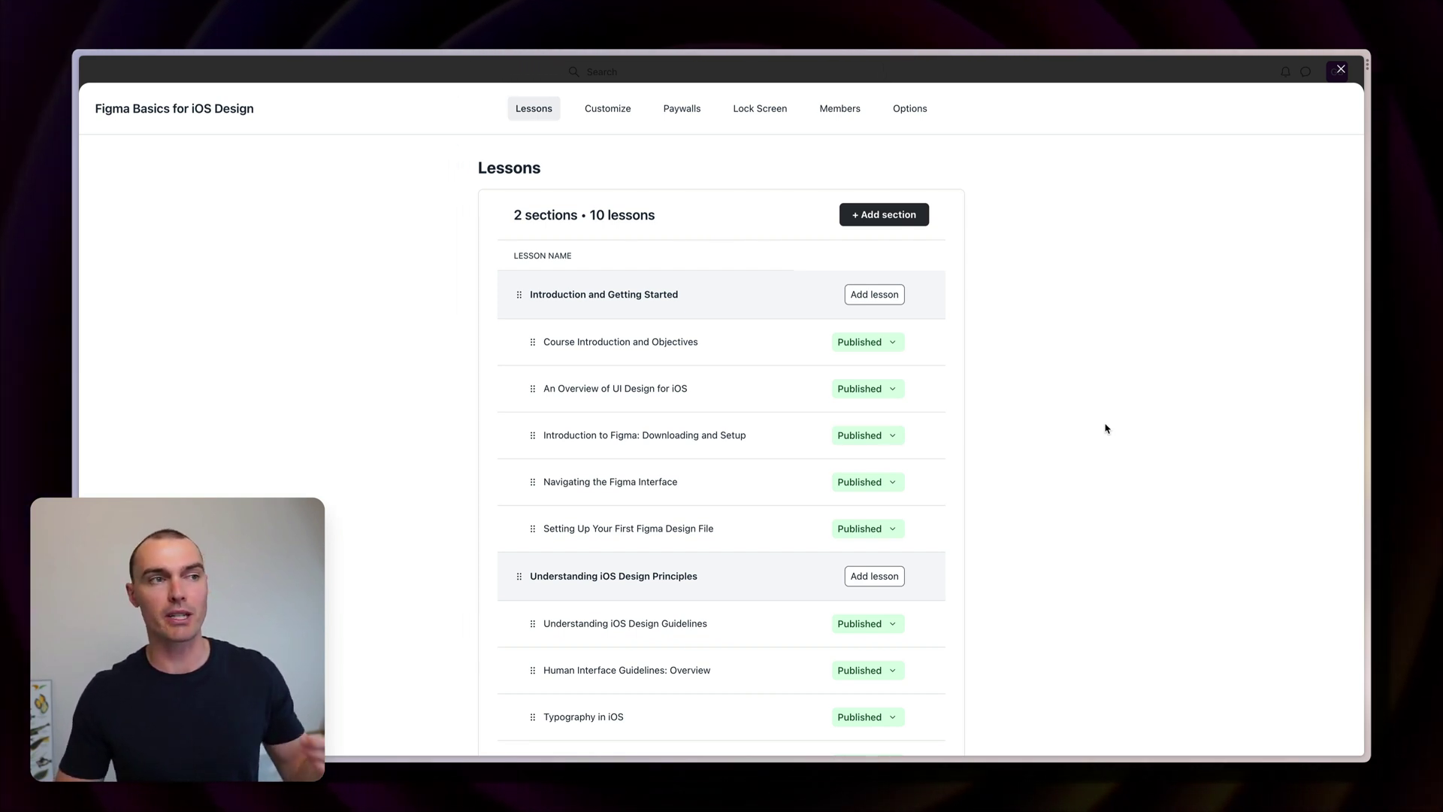
# - Review the course's General, Access and Images settings, then view the Paywalls Stripe Restricted notice
pyautogui.click(608, 110)
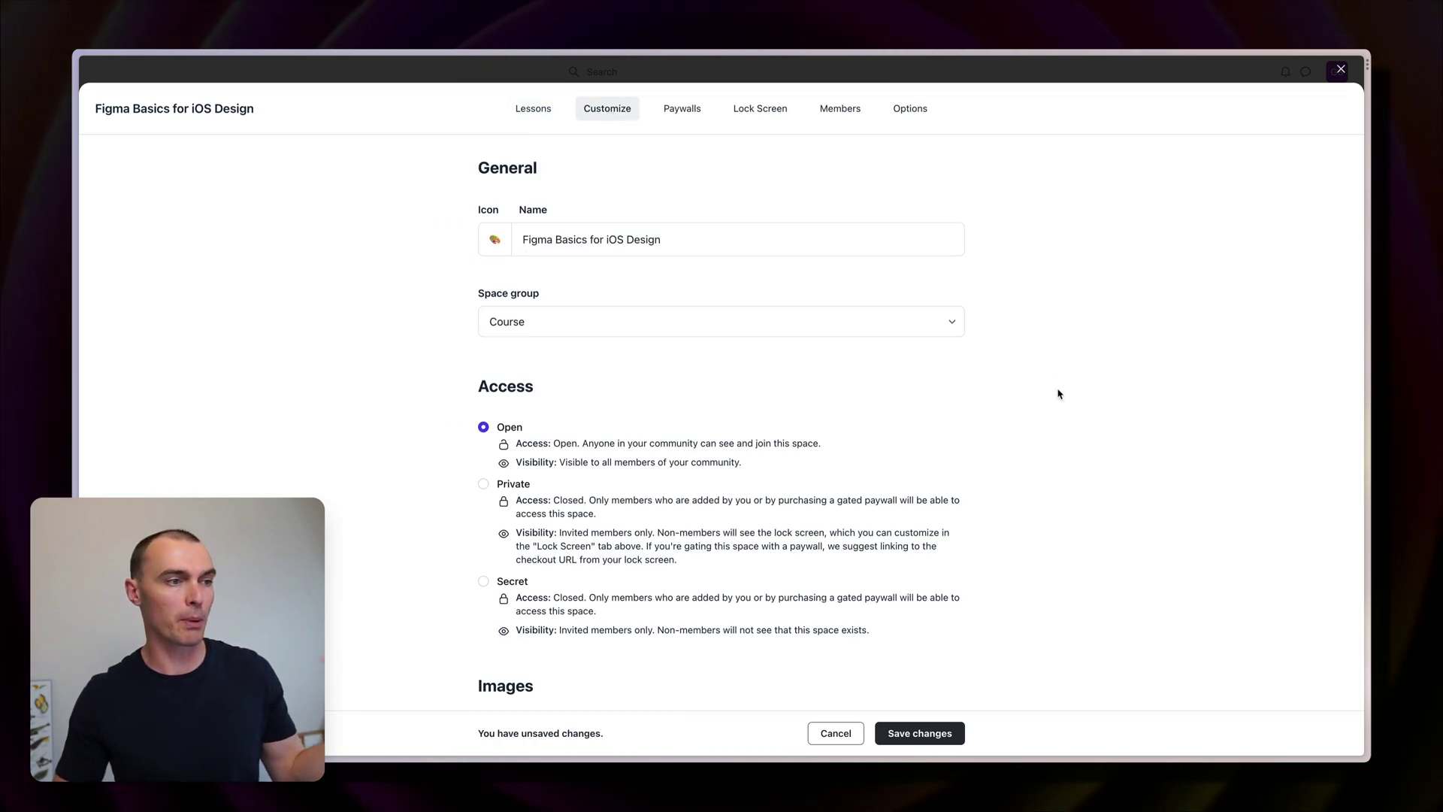
pyautogui.scroll(-2, 1058, 394)
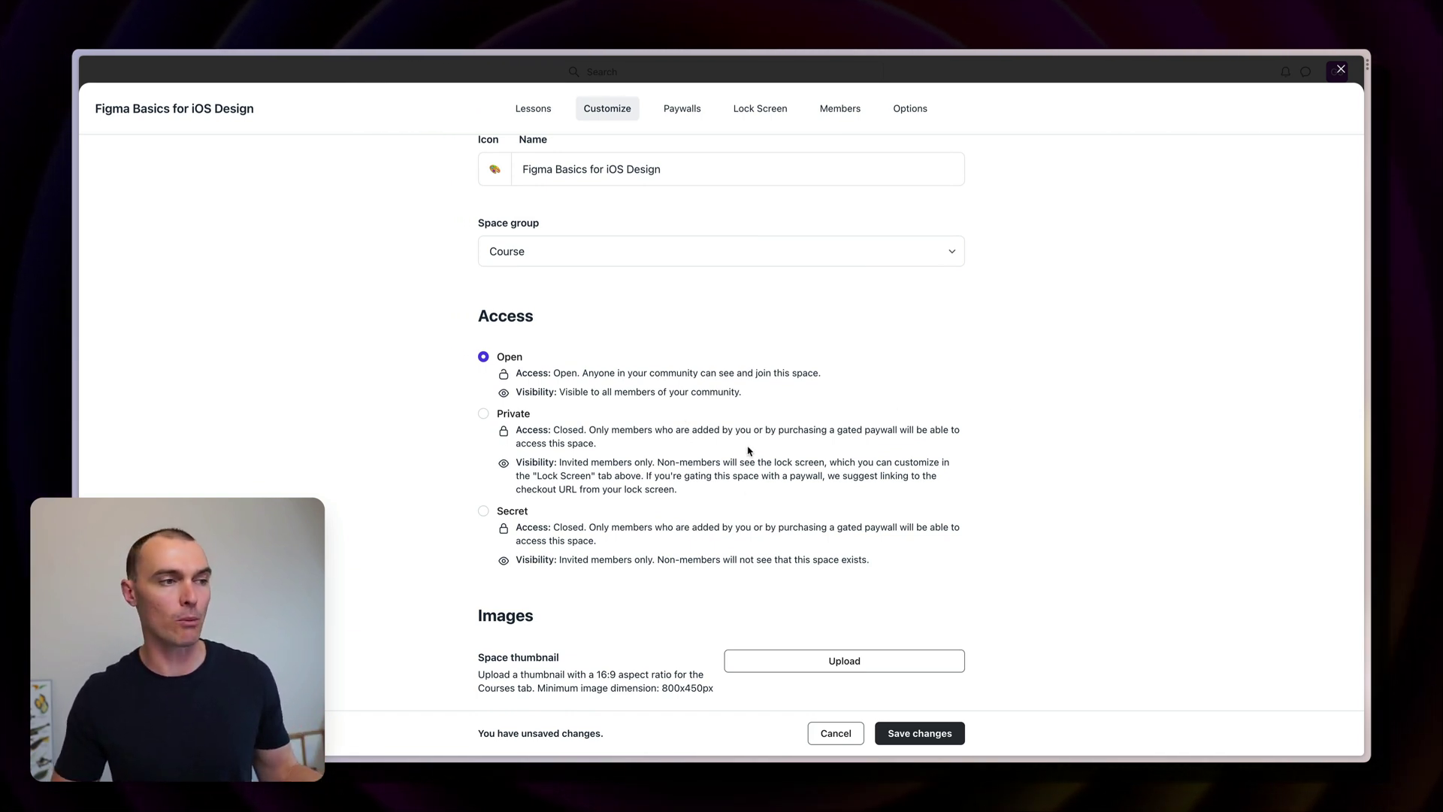
pyautogui.scroll(-1, 590, 526)
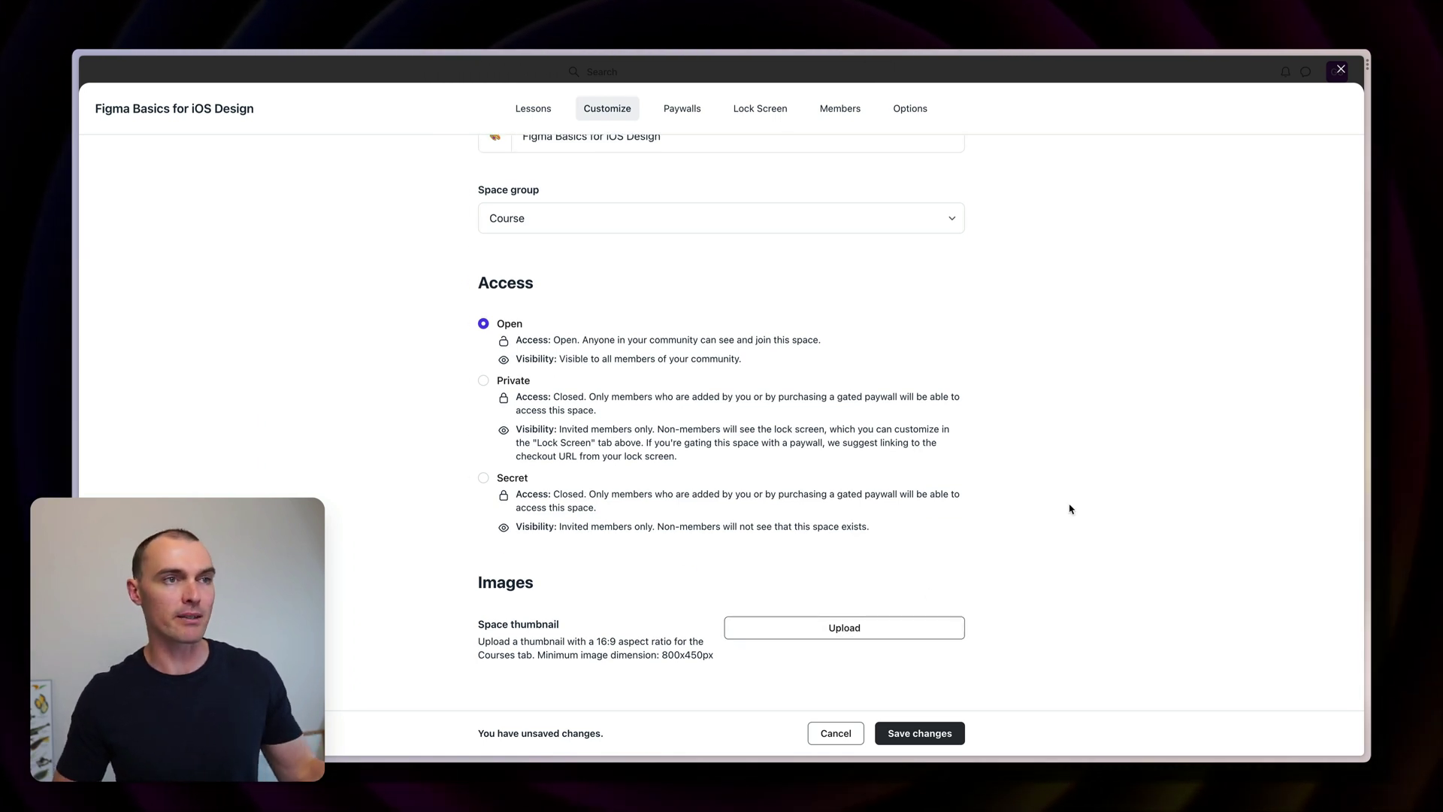
pyautogui.scroll(3, 1052, 474)
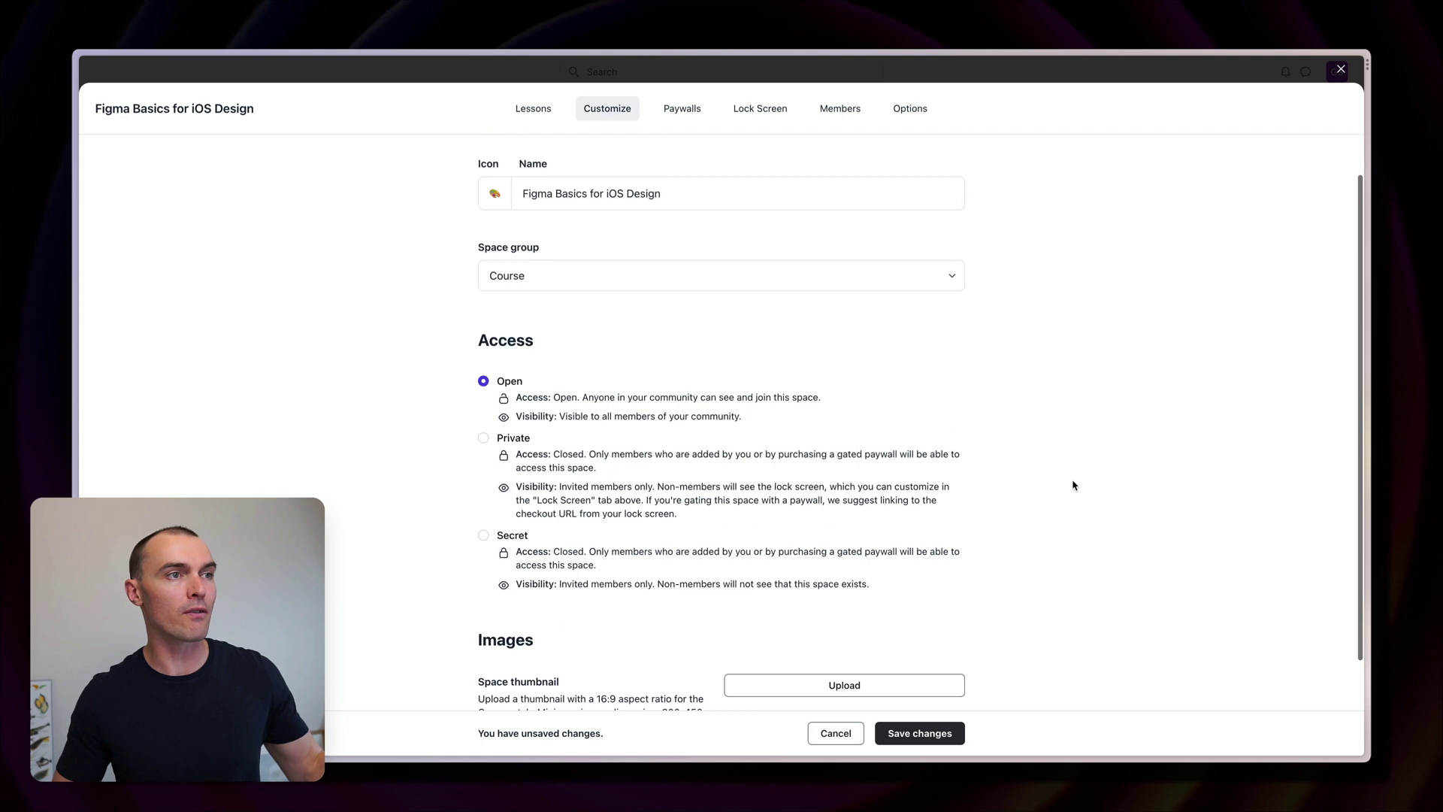
pyautogui.click(682, 108)
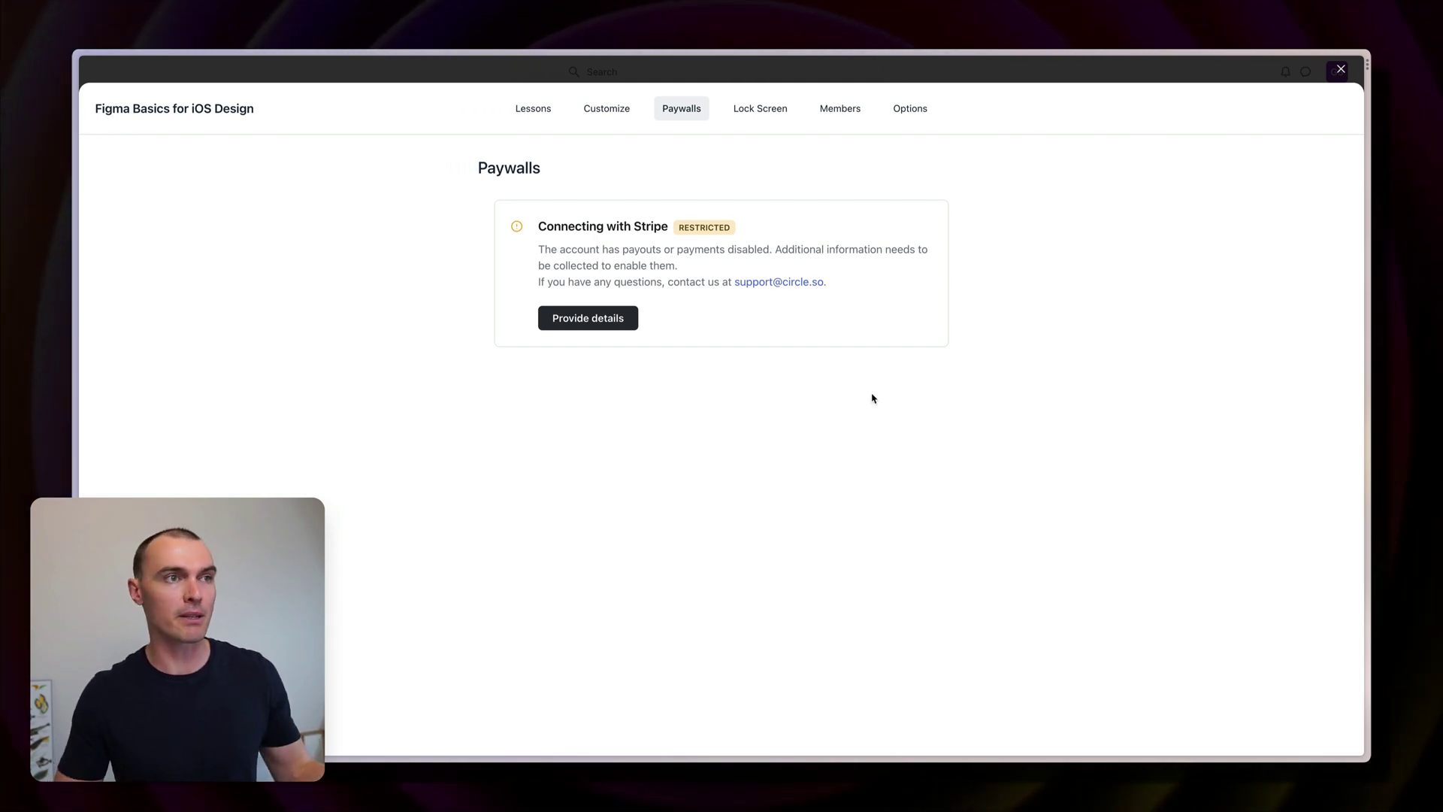
# - View the course's Lock Screen settings
pyautogui.click(761, 113)
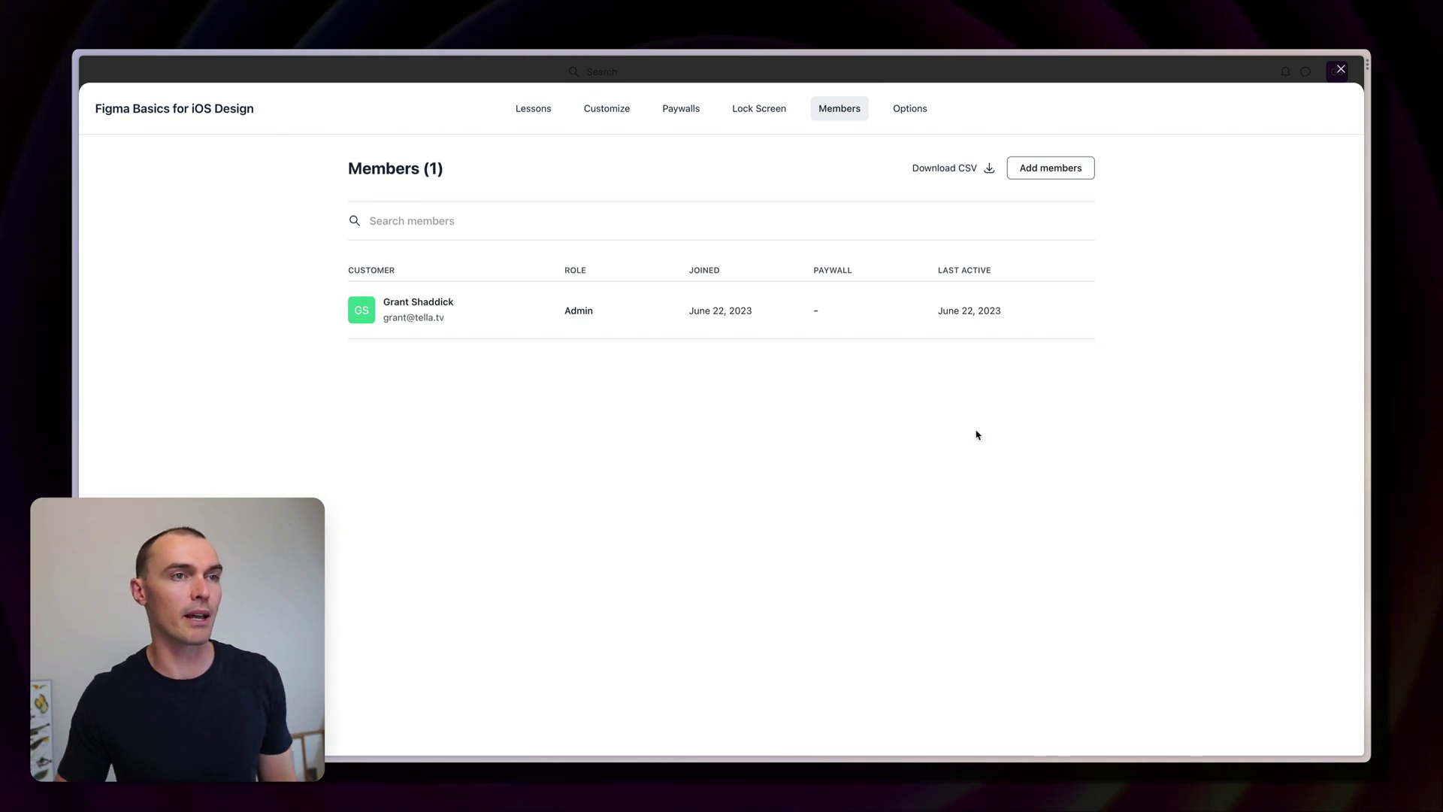
# - Review the course's Permissions and SEO options, including the slug figma-basics-for-ios-design
pyautogui.click(913, 110)
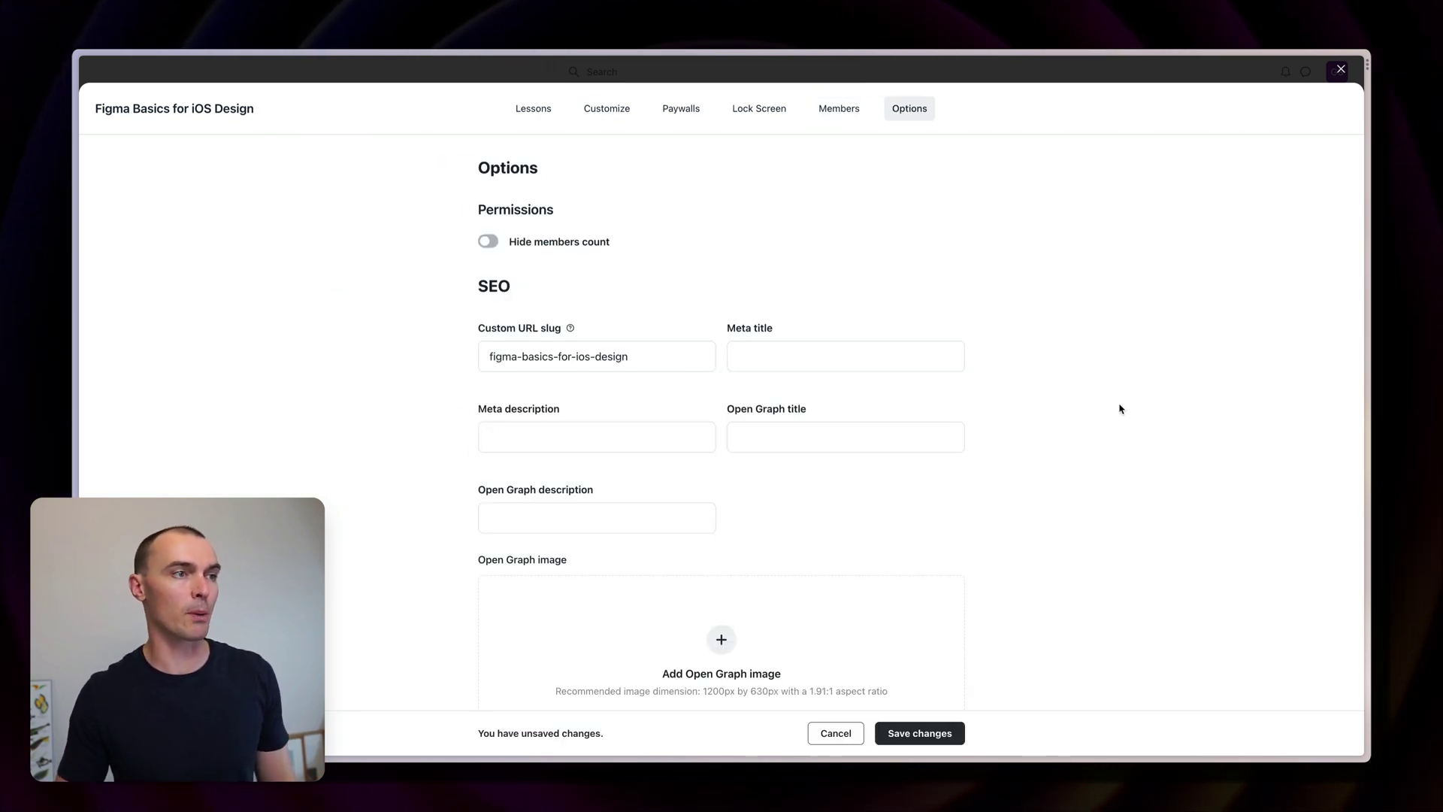
pyautogui.scroll(-1, 1120, 408)
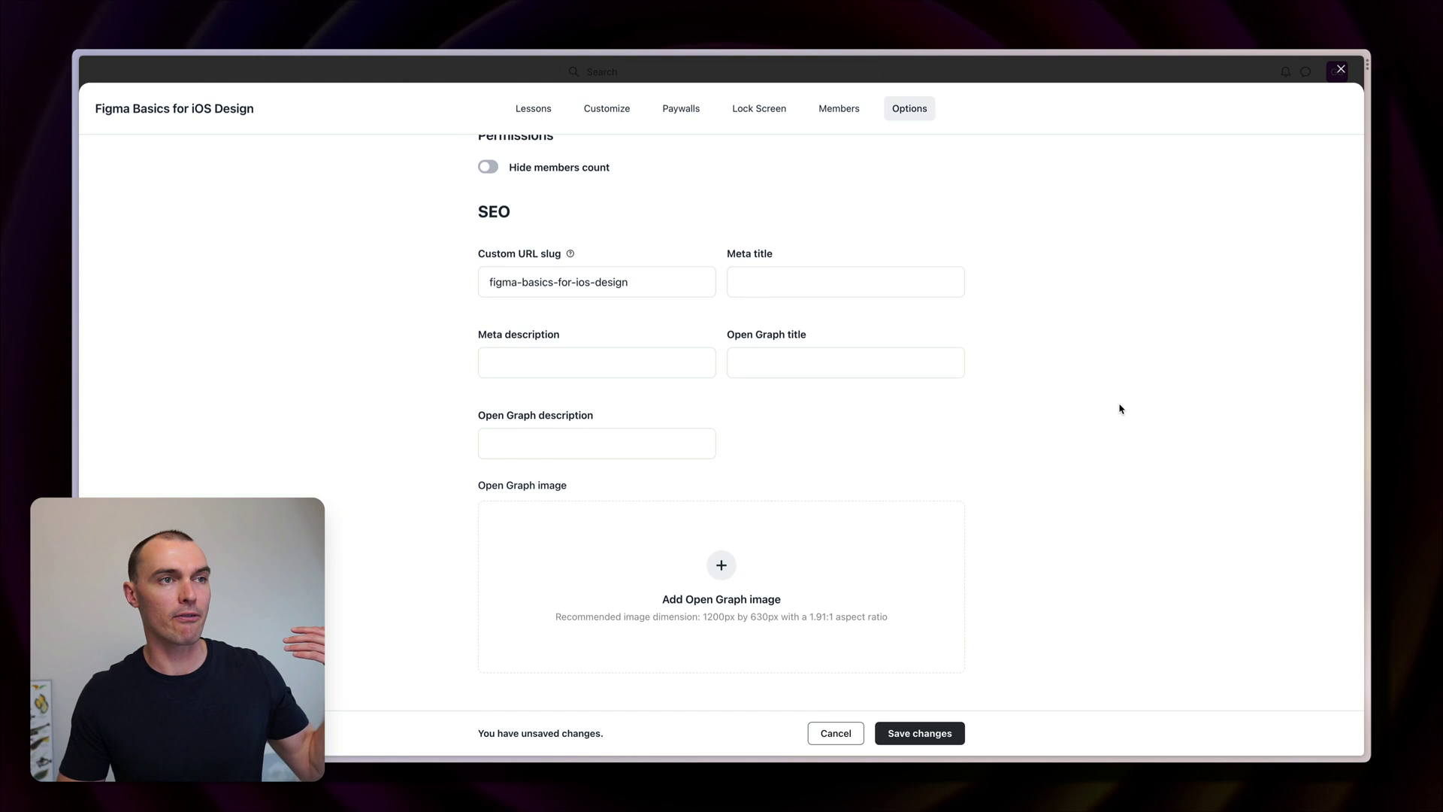
pyautogui.scroll(1, 1120, 409)
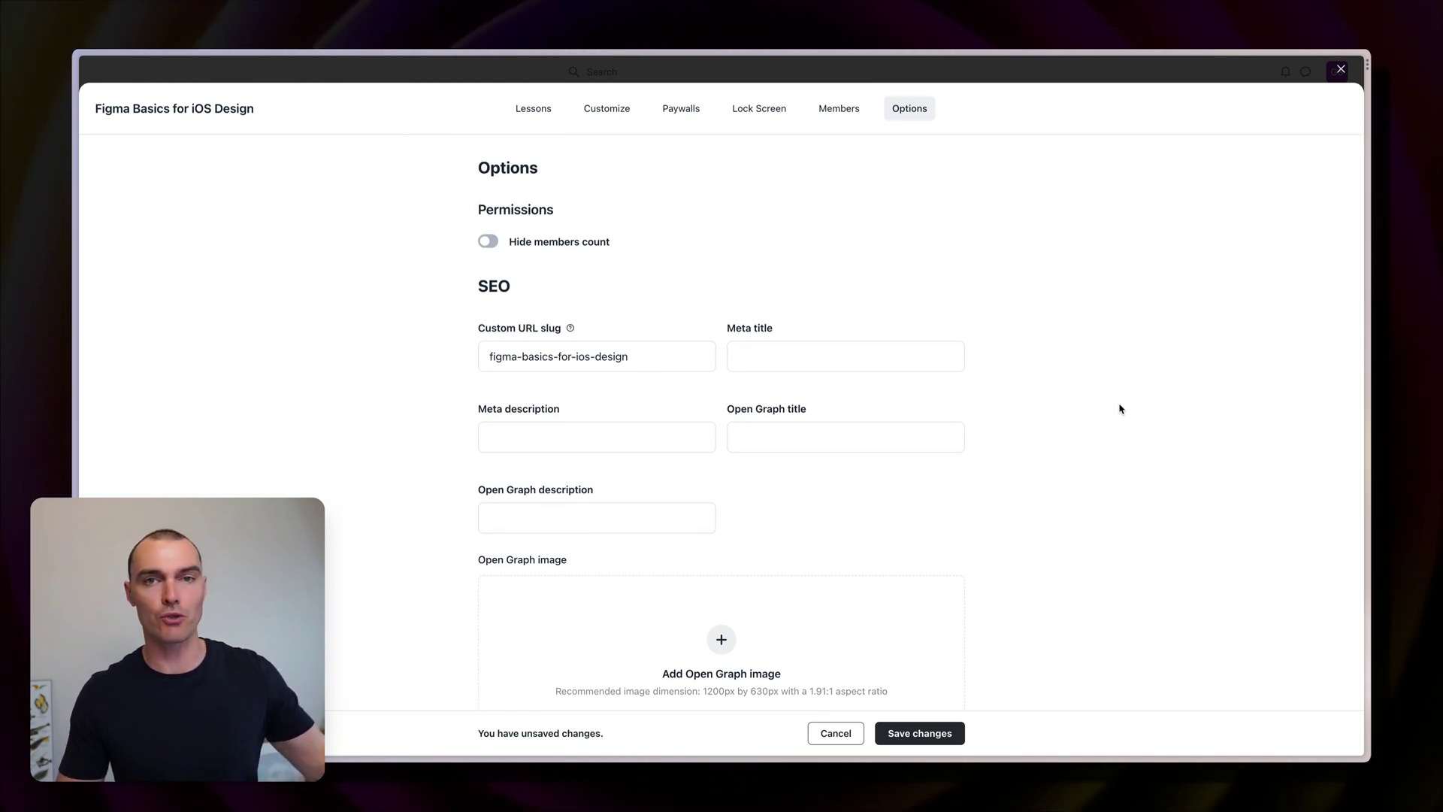
pyautogui.scroll(-1, 725, 613)
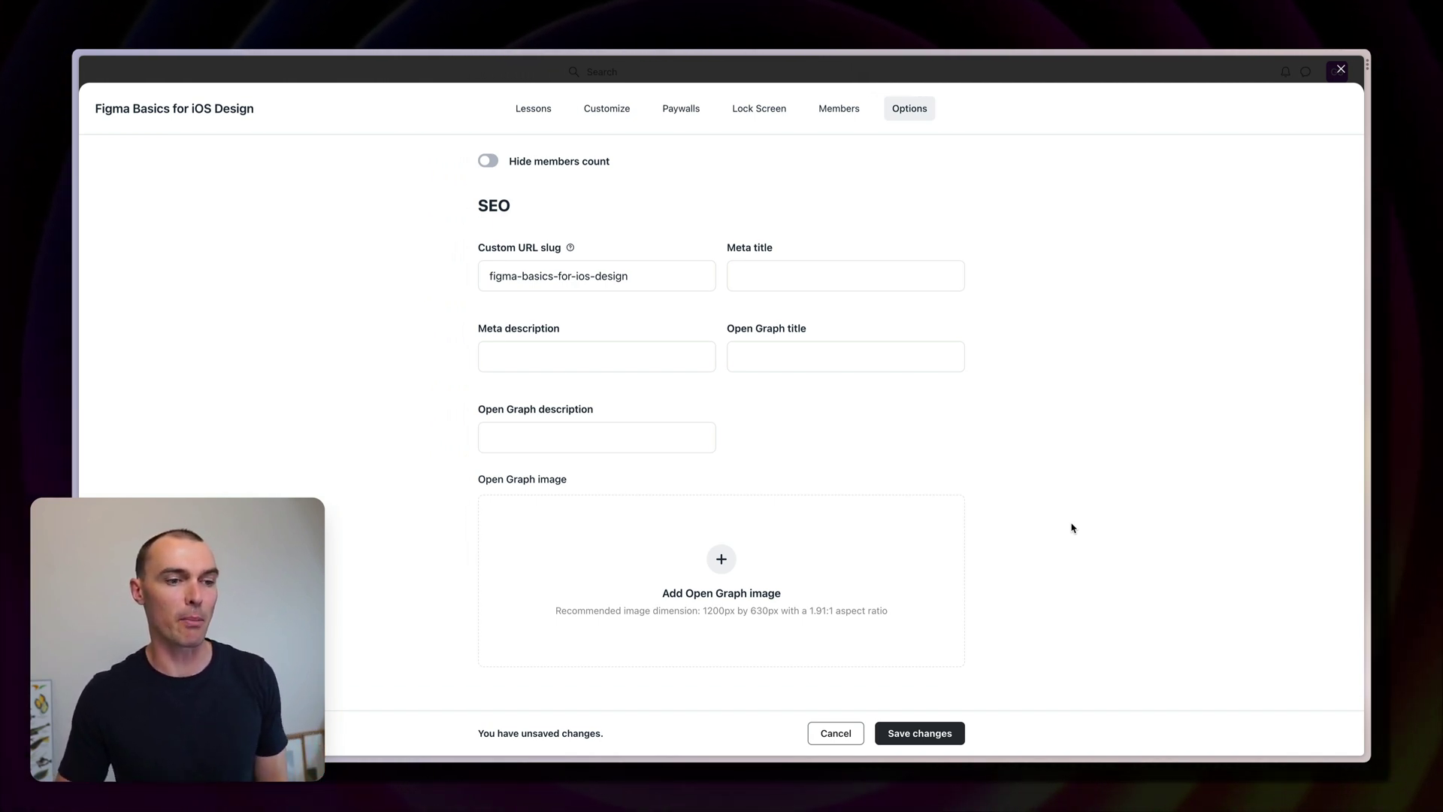
# - Save the course option changes, returning to the course dashboard with status Open
pyautogui.click(920, 733)
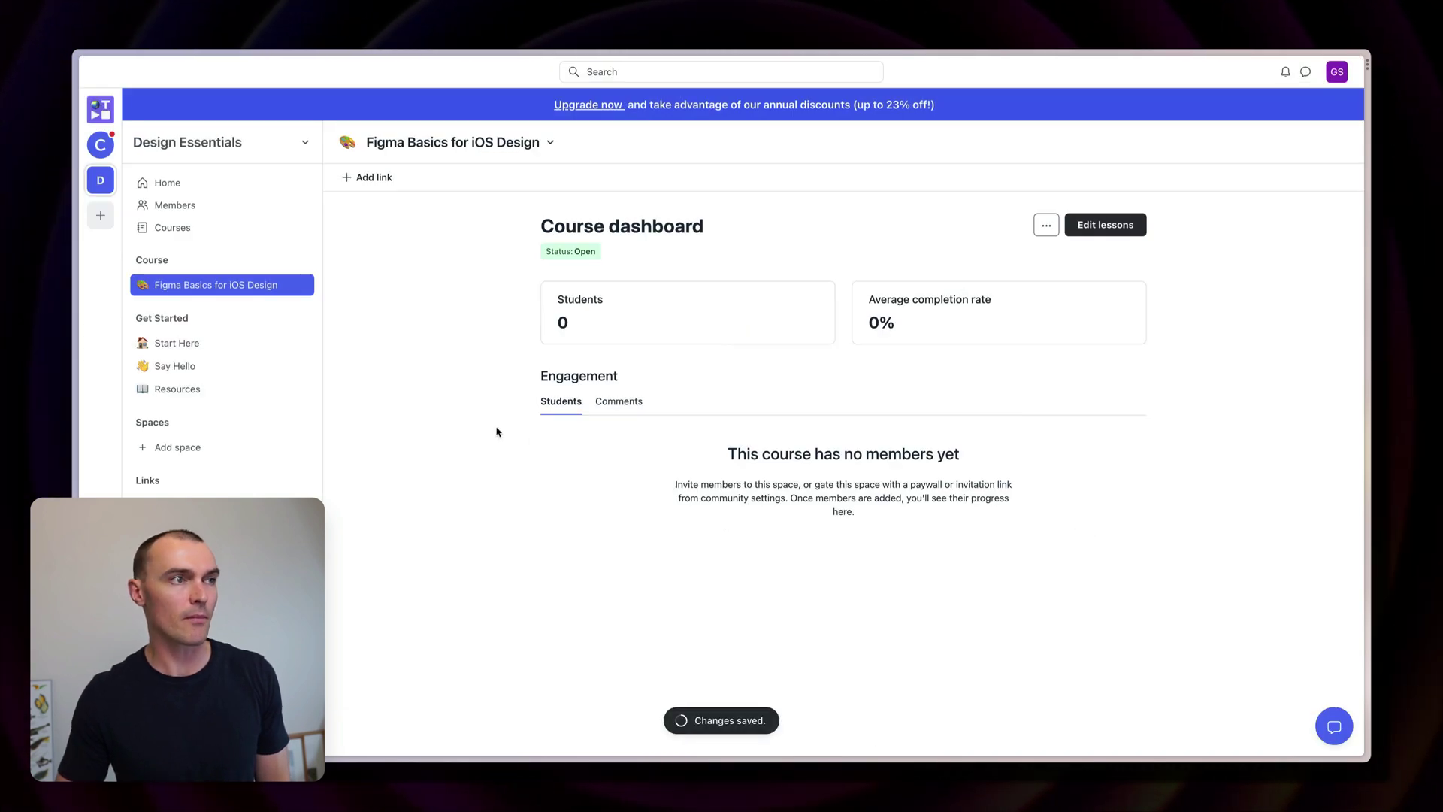